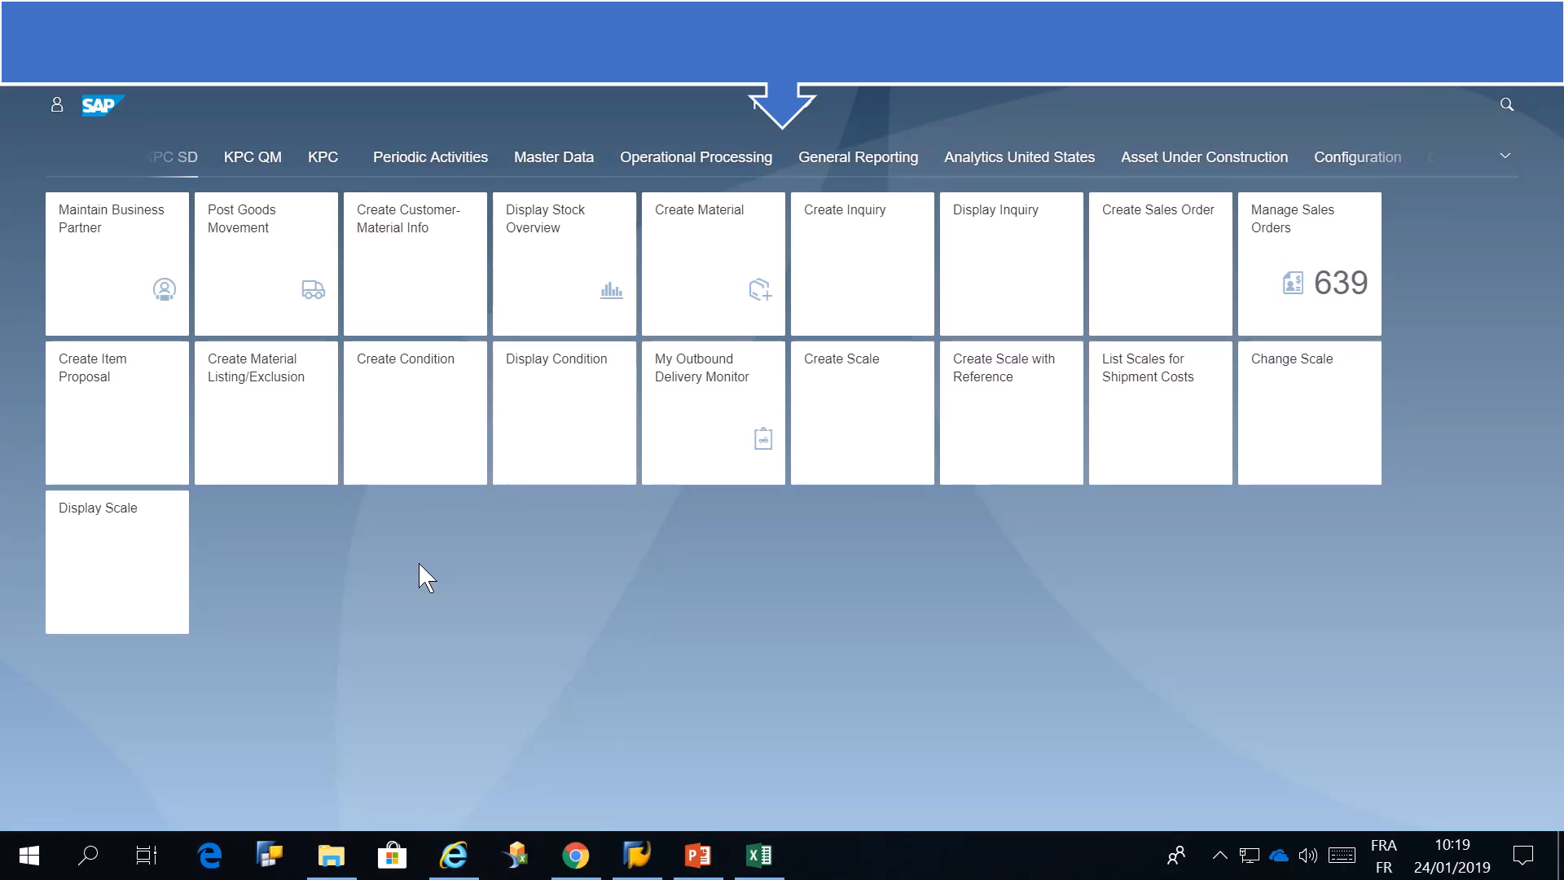
Start creating a new scale with scale basis D (Gross weight)
left_click(890, 479)
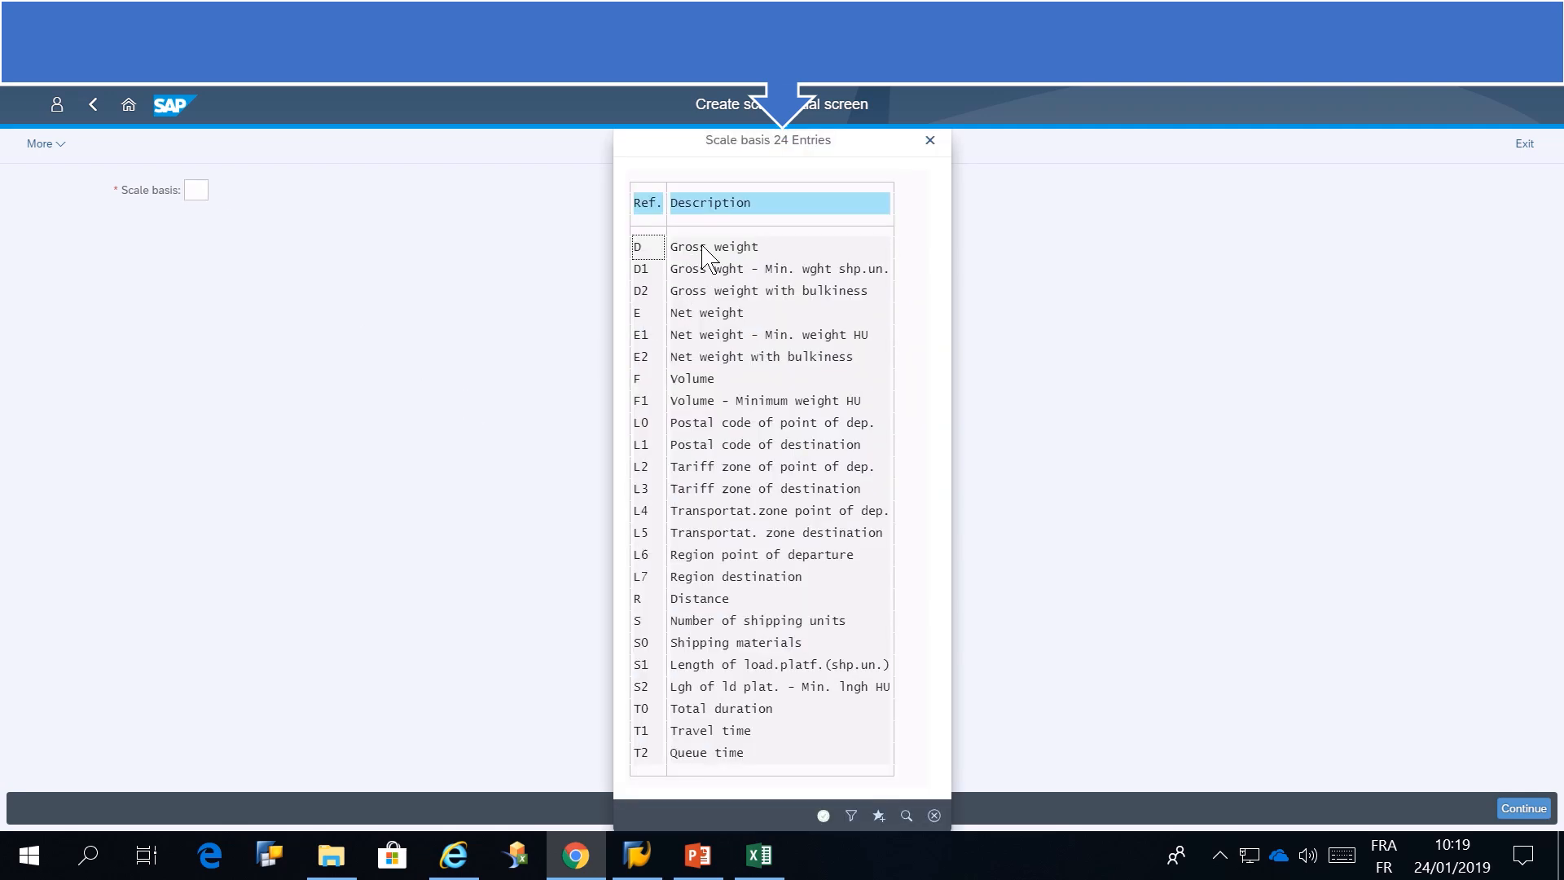
double_click(702, 247)
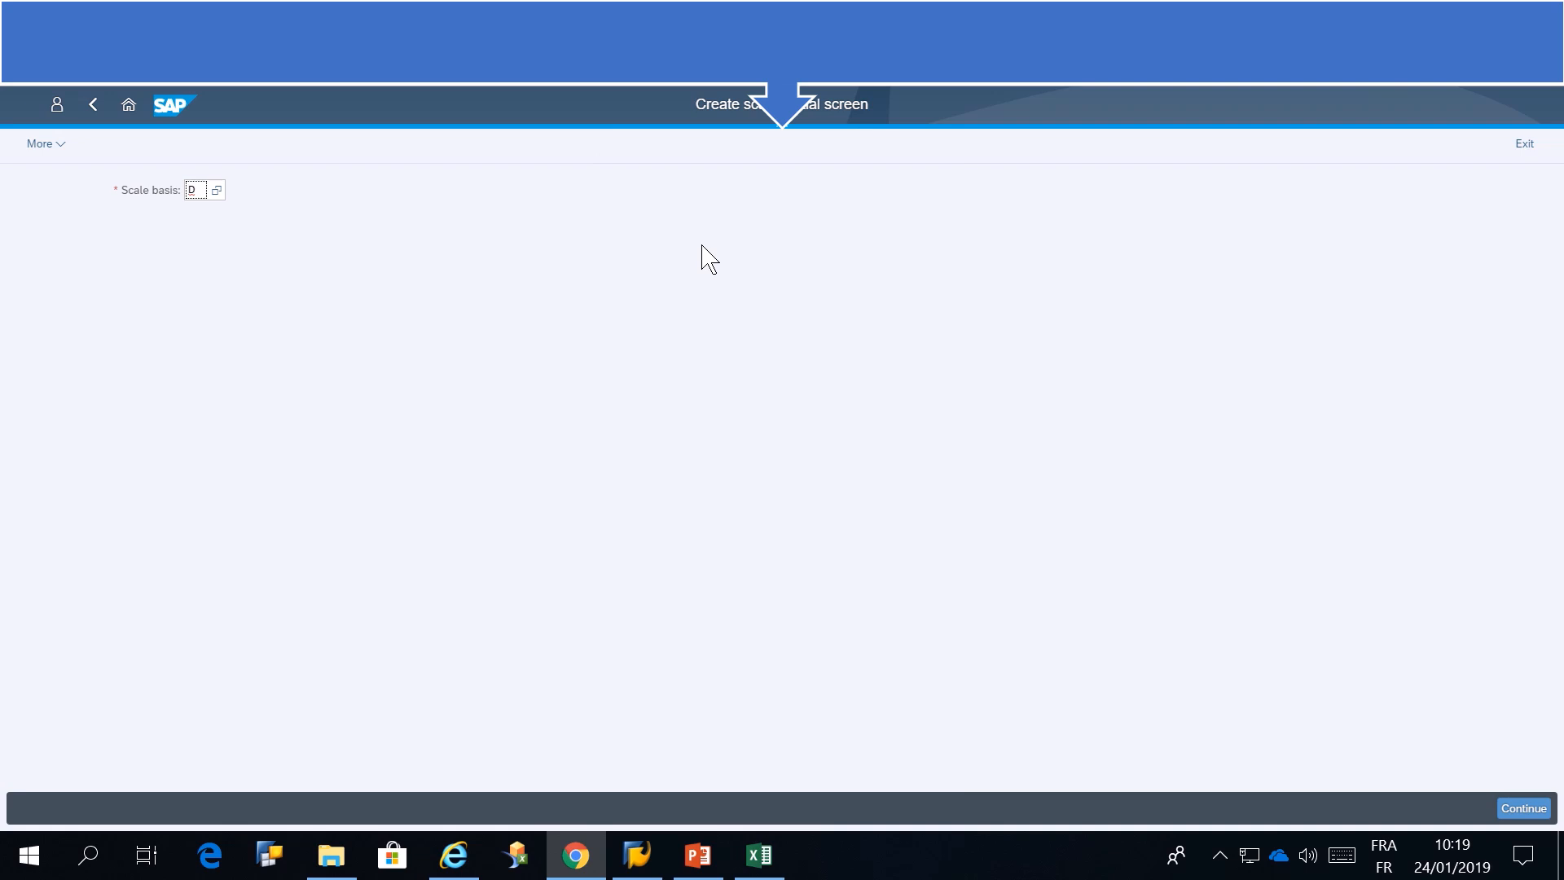
left_click(1521, 808)
Set the scale type to A (Base-scale) and the scale's rounding rule to 0010 (Round up/down to 100.00)
left_click(151, 272)
left_click(169, 273)
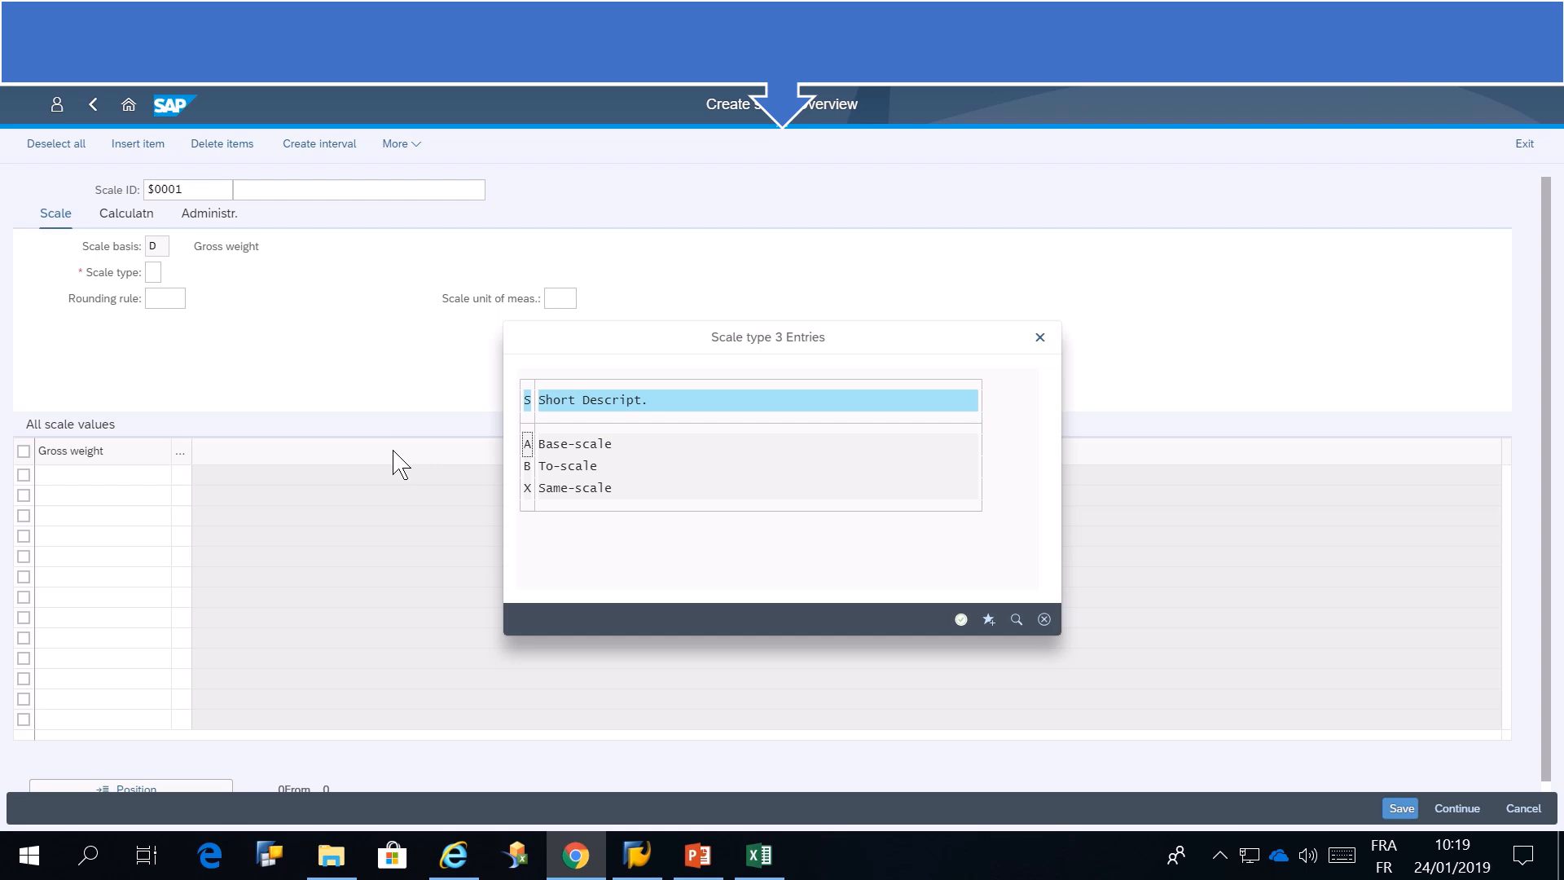
double_click(574, 443)
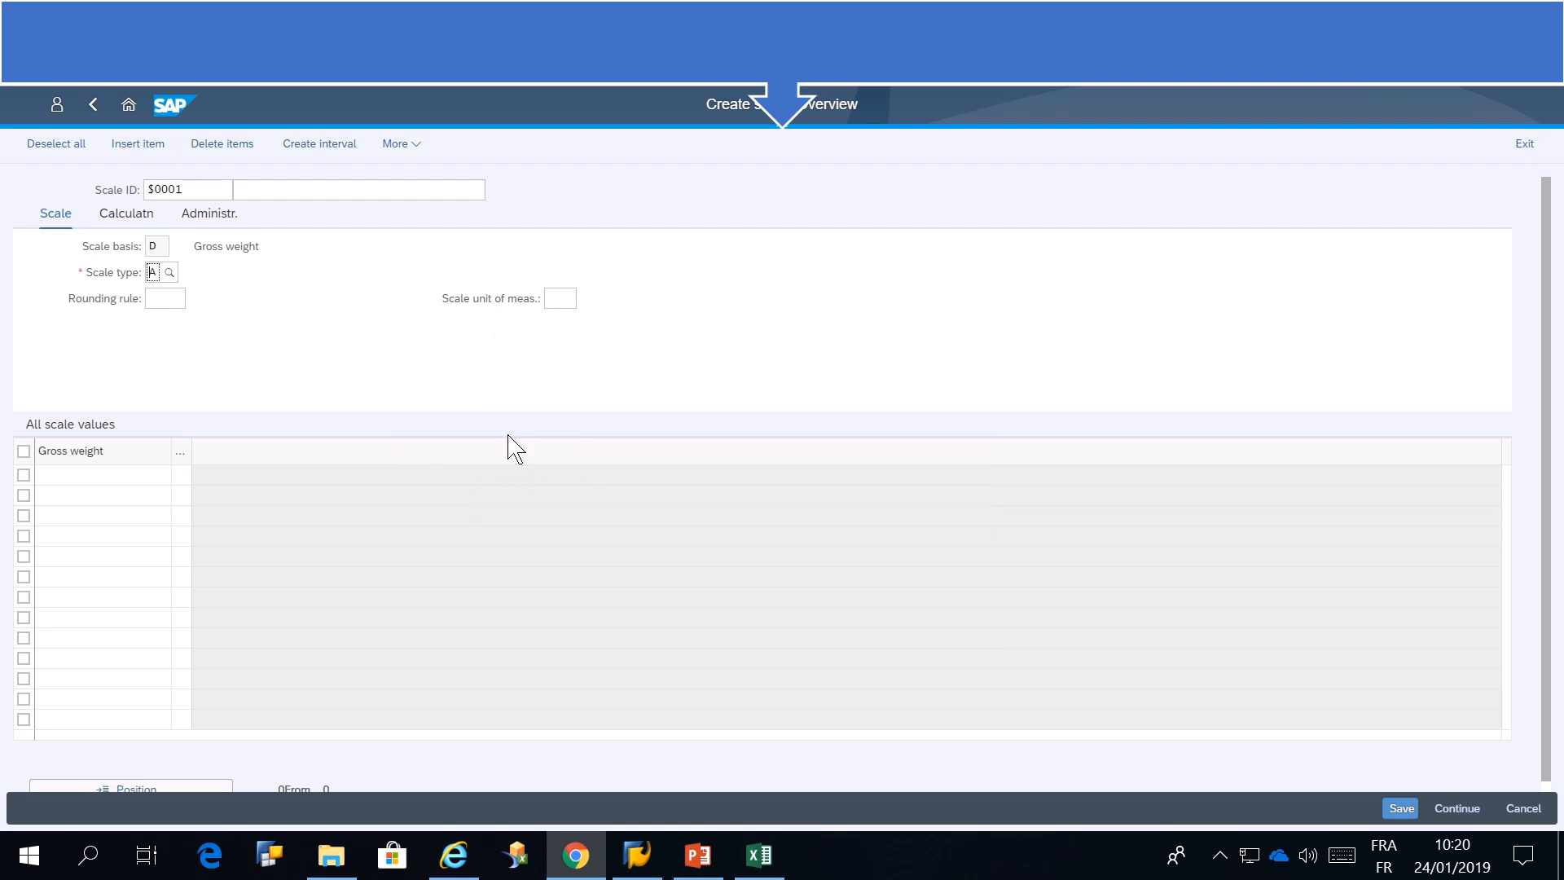
left_click(176, 298)
left_click(361, 480)
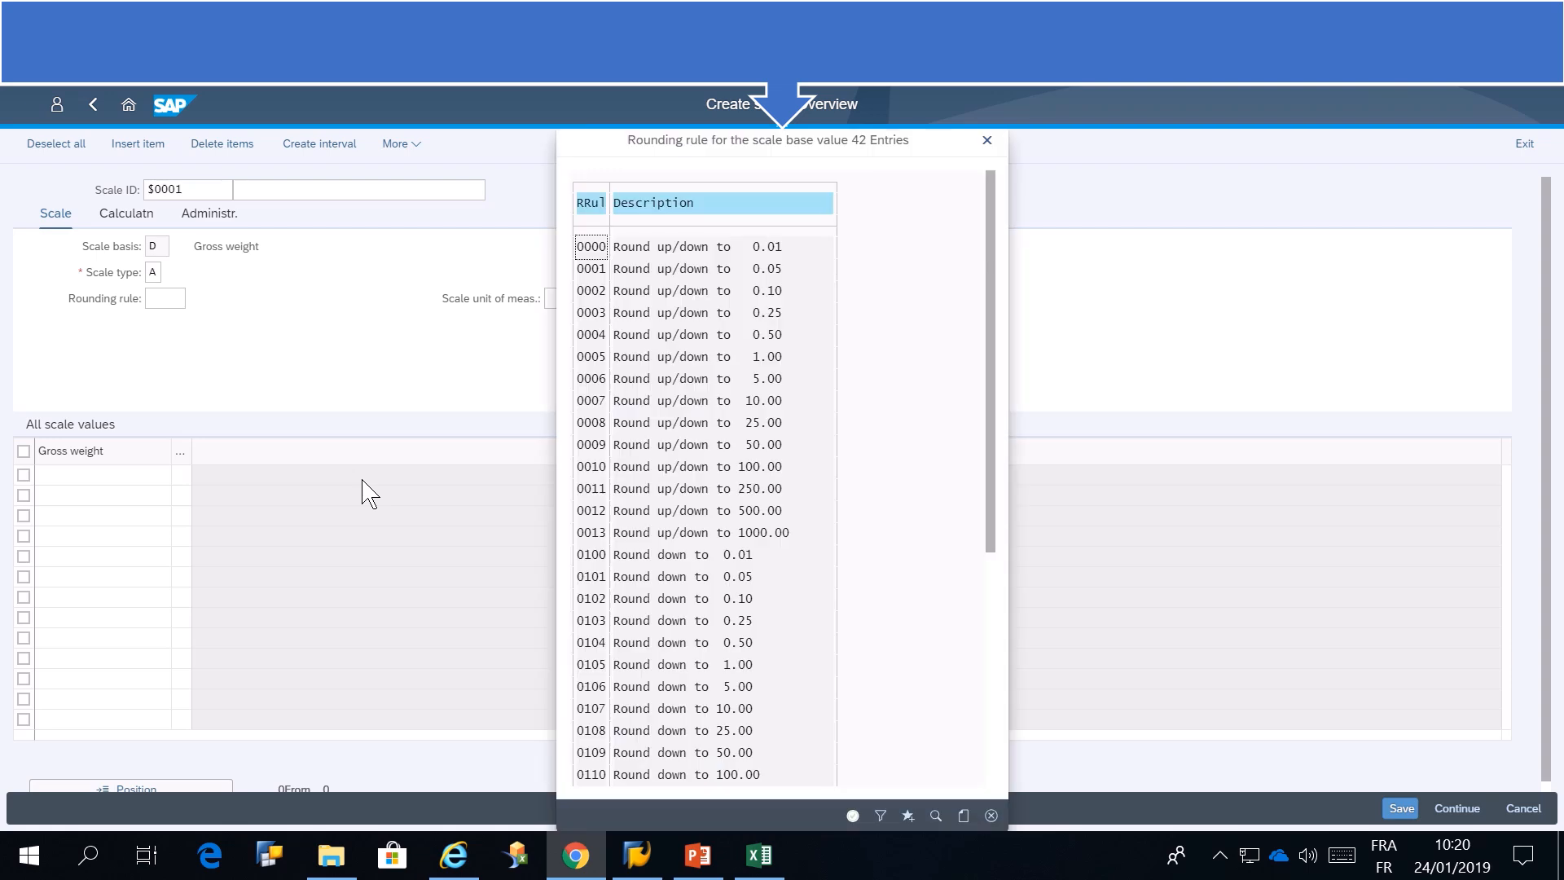
left_click(644, 467)
double_click(599, 471)
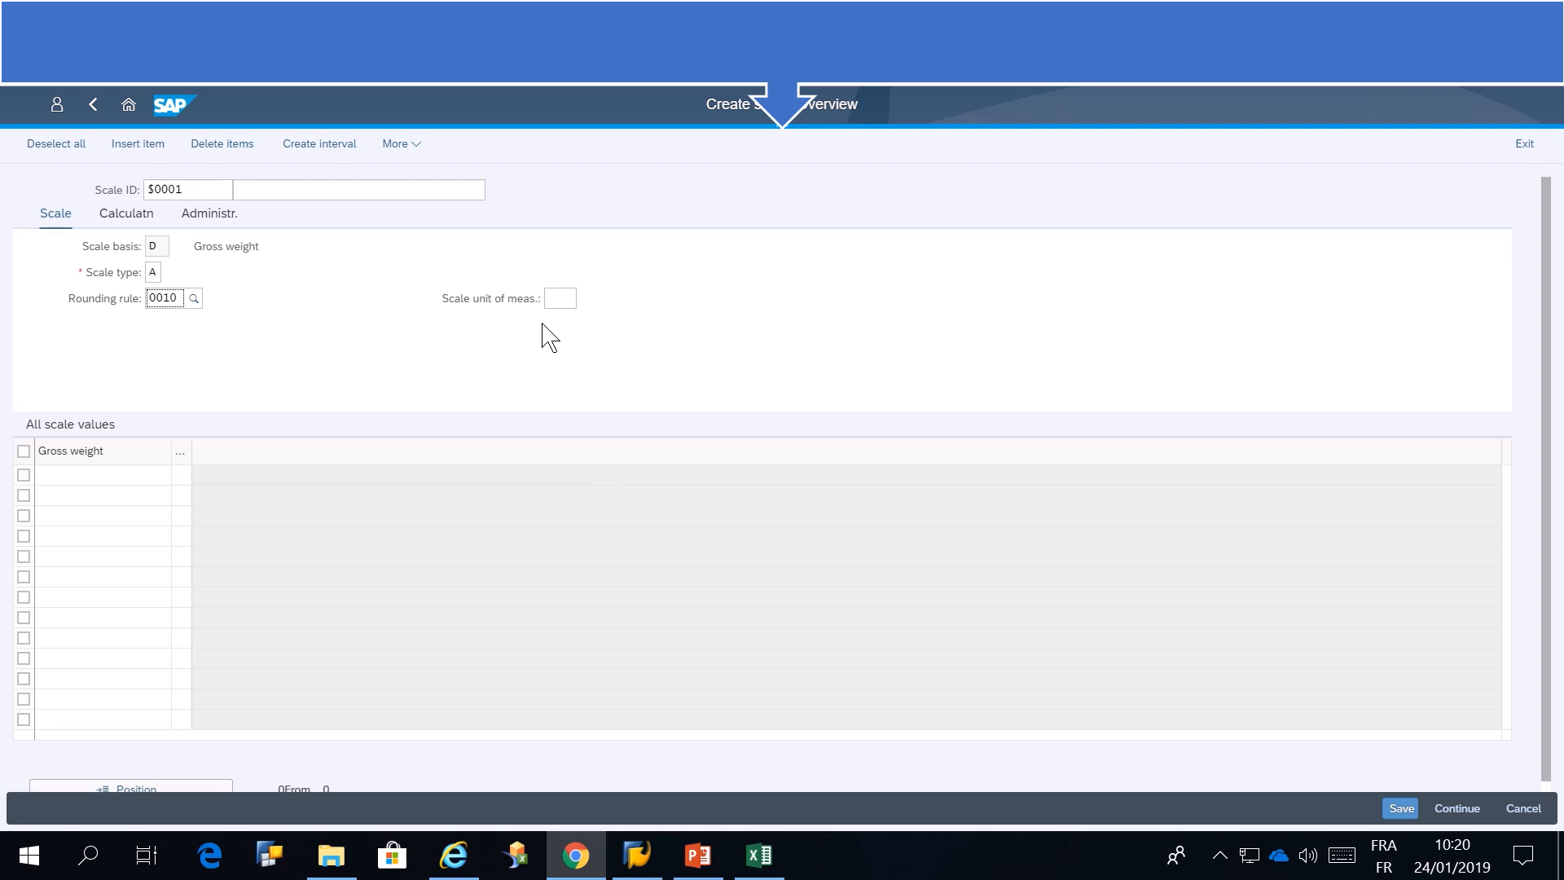
Set the scale unit of measure to KG and enter the scale description "TUTORIEL KP CONSULTING"
left_click(560, 298)
left_click(584, 299)
double_click(560, 402)
key("Return")
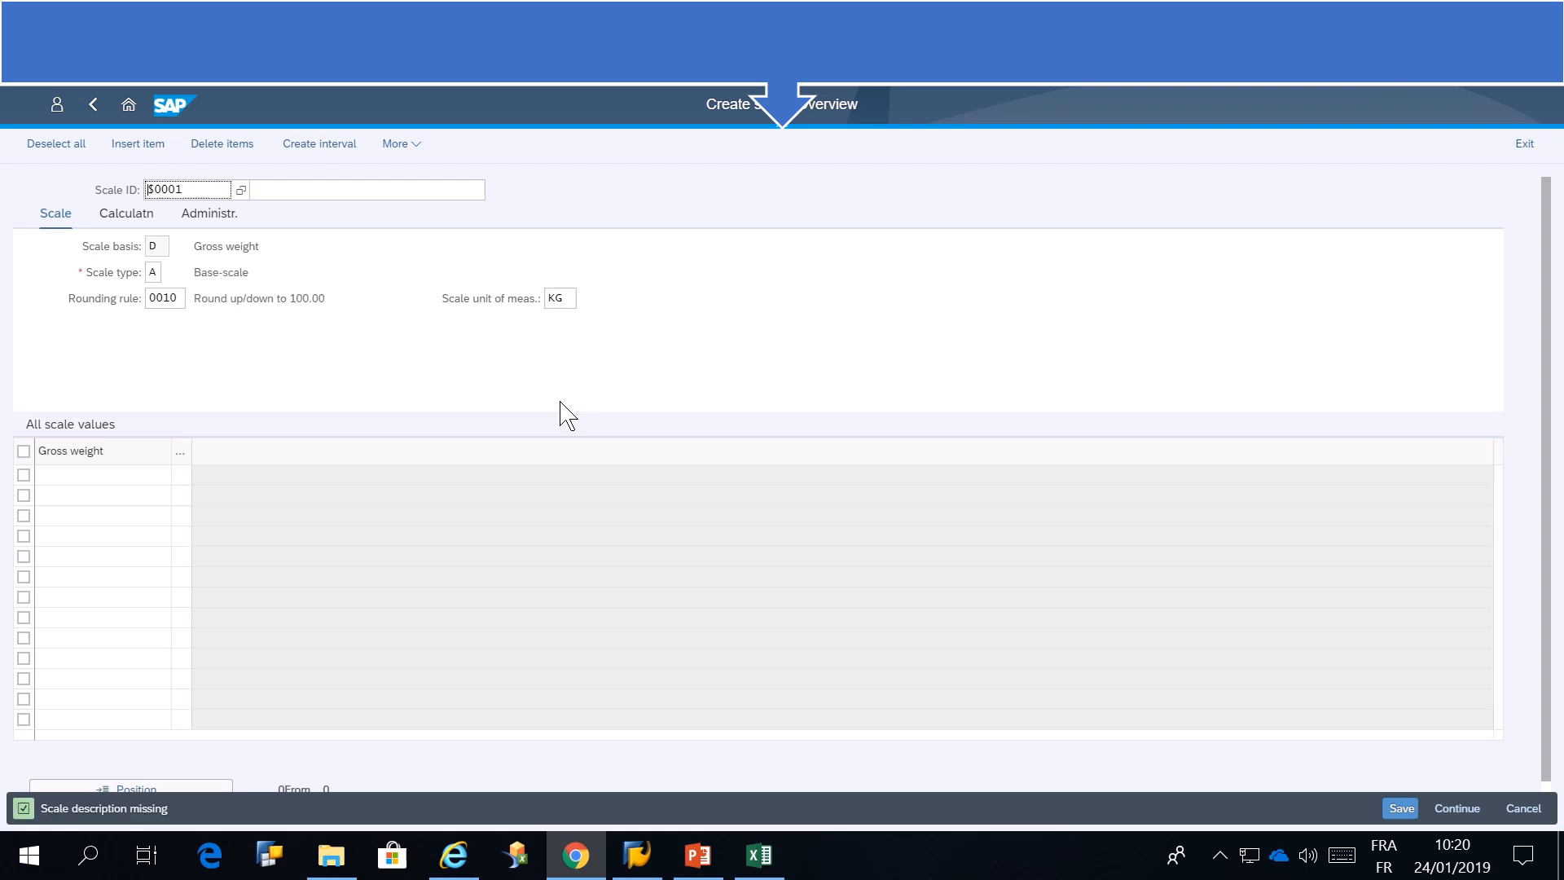
left_click(295, 190)
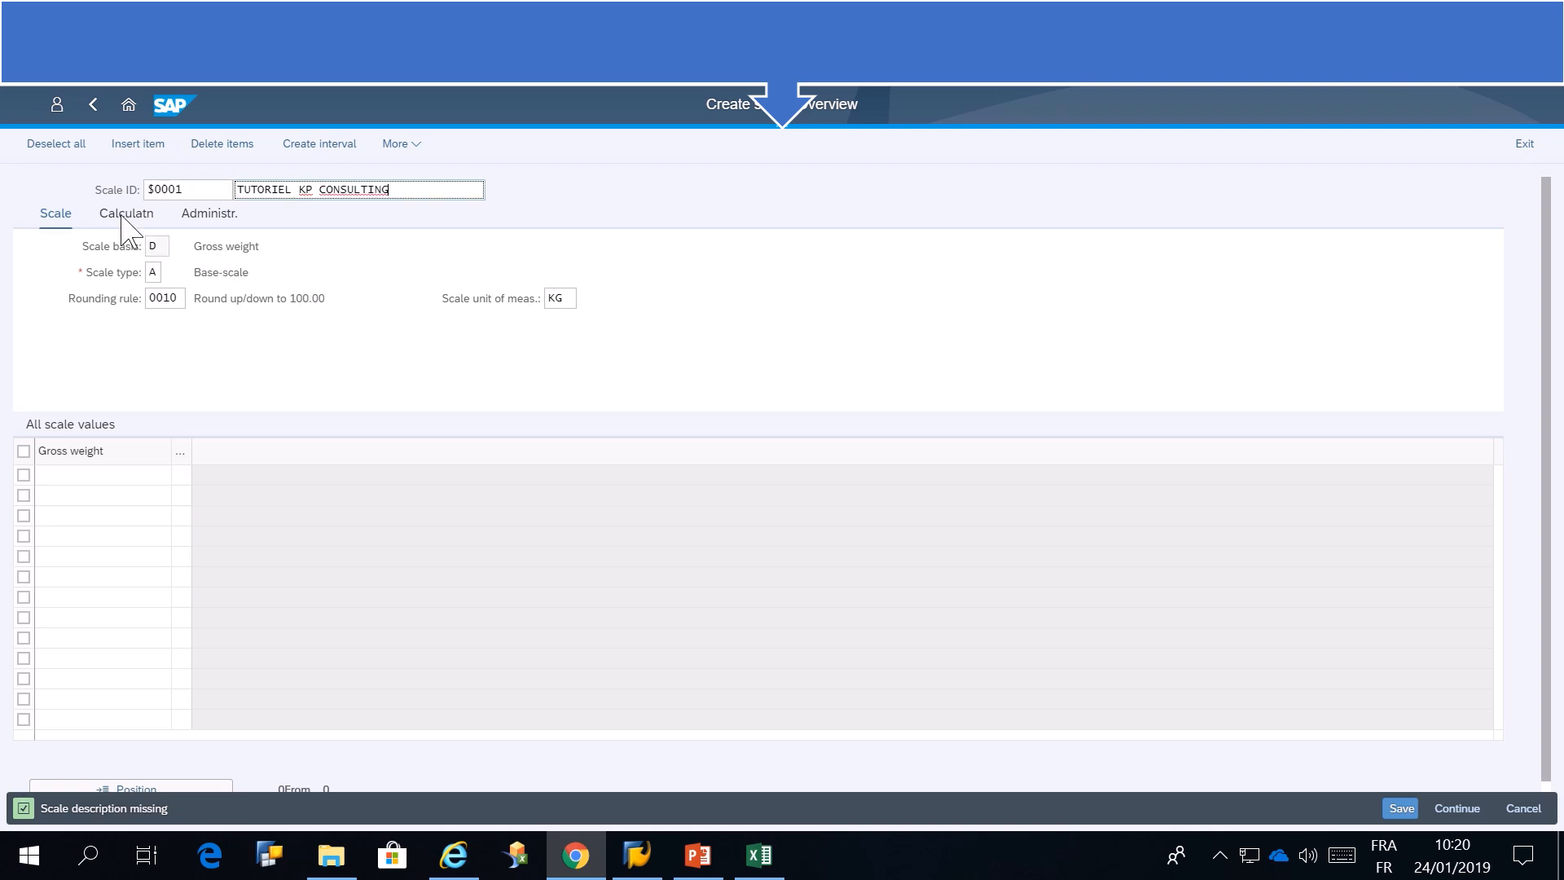
Set the scale's calculation rule to D (Gross weight)
left_click(123, 217)
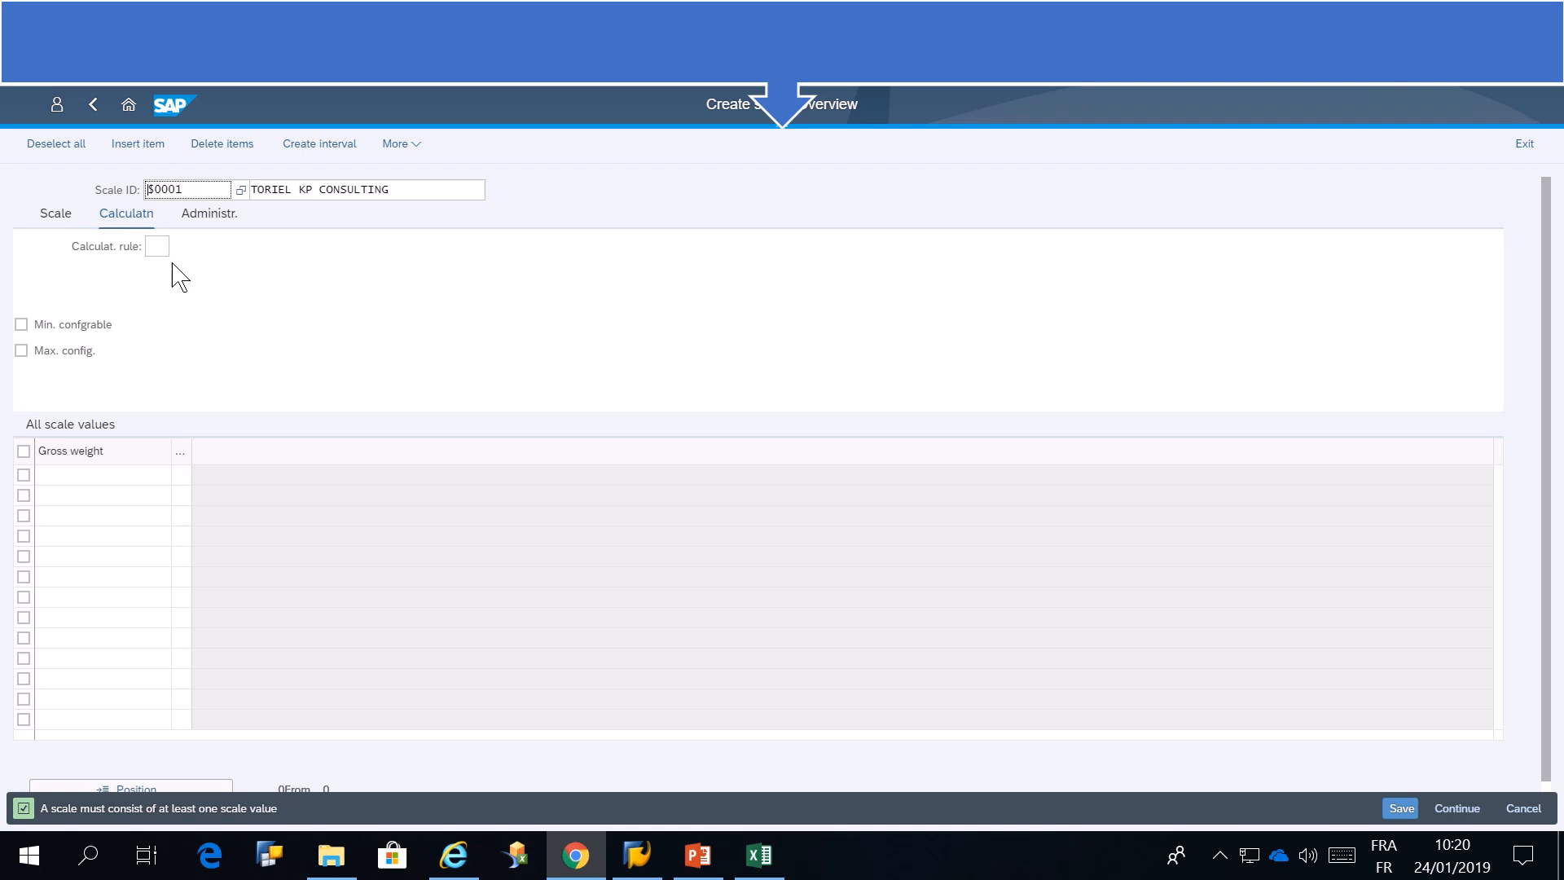
left_click(164, 248)
left_click(183, 251)
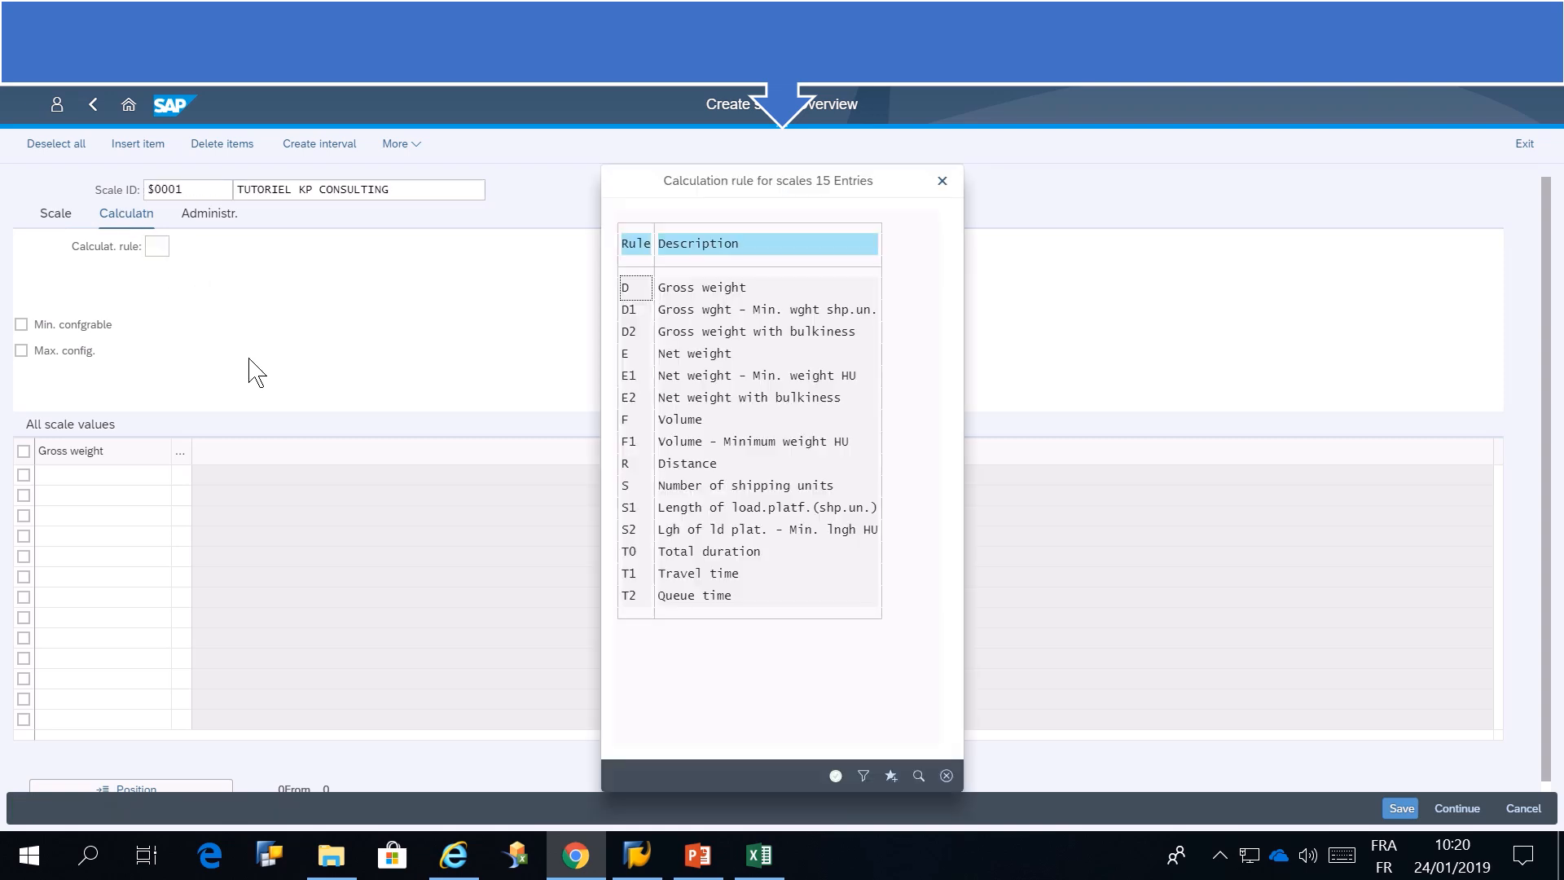
double_click(712, 291)
key("Return")
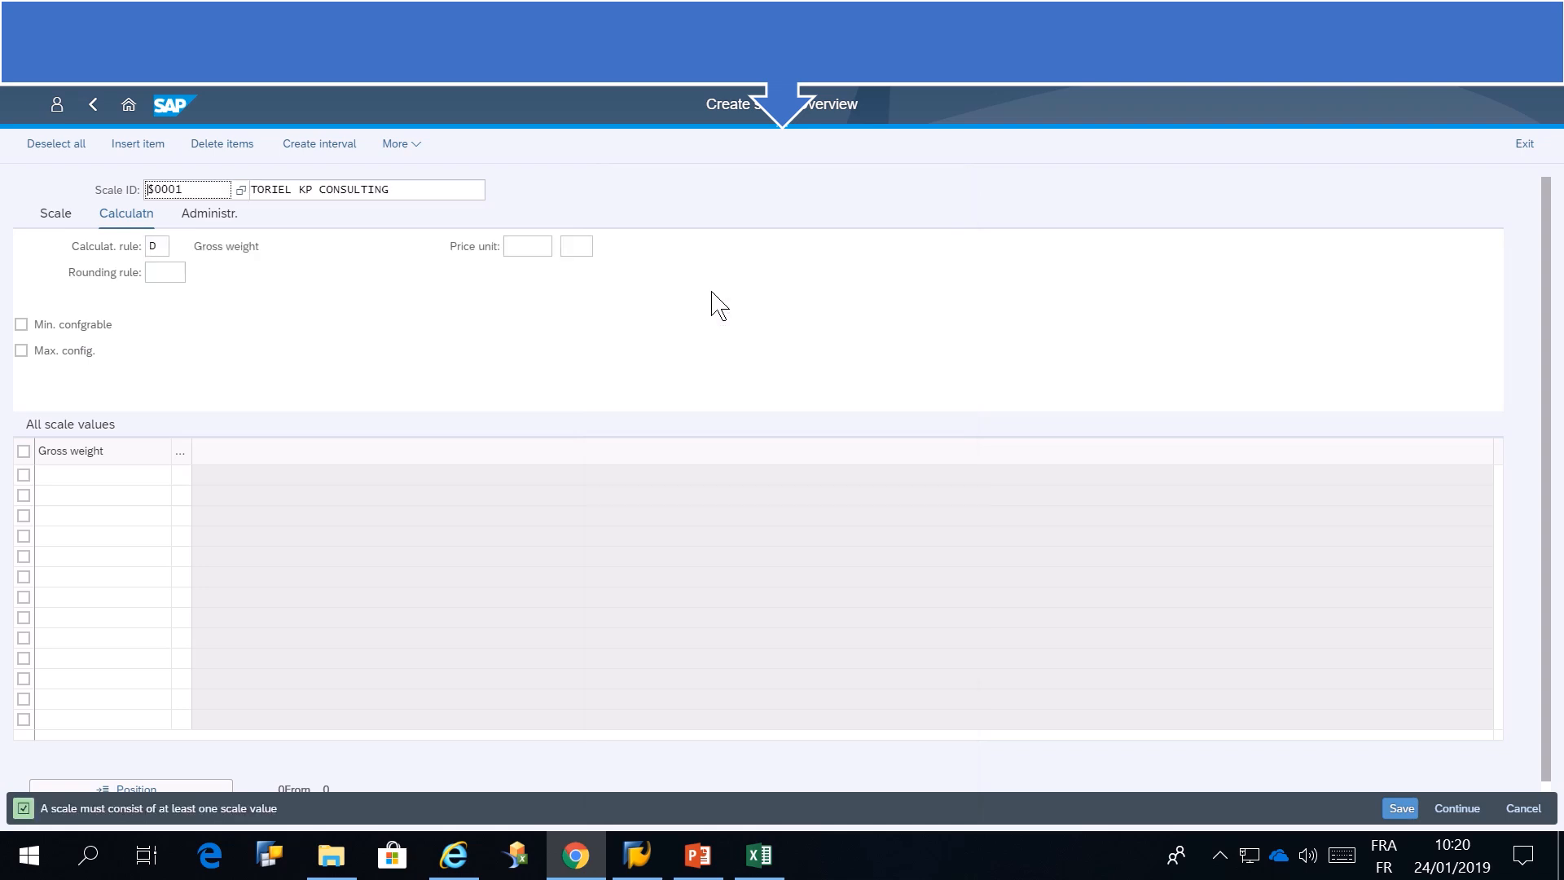
Set the rounding rule for the calculation to 0200 (Round up to 0.01)
left_click(173, 272)
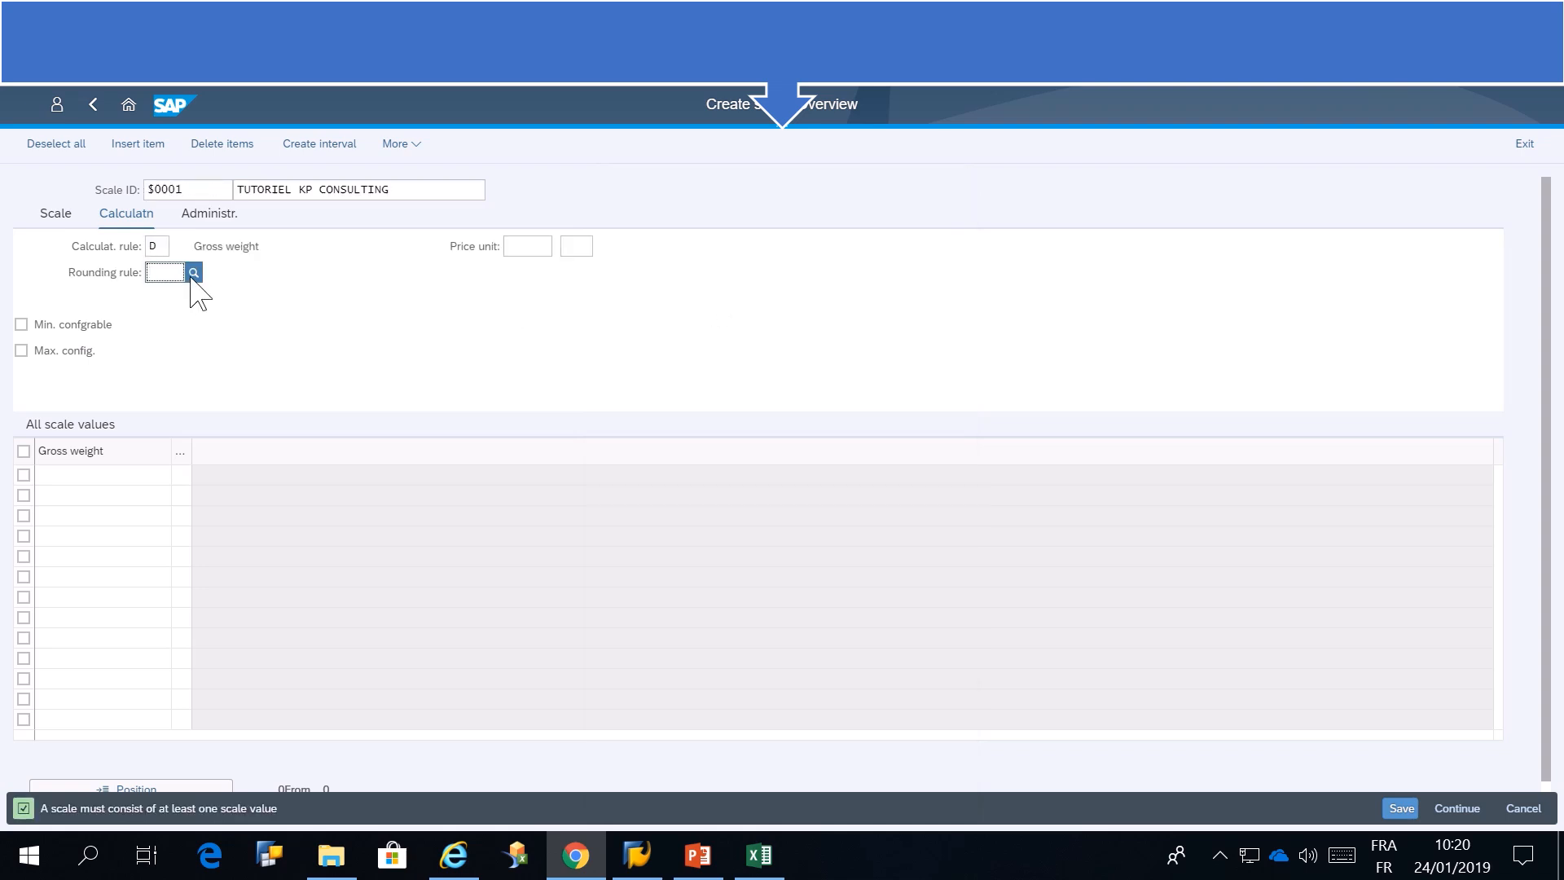
key("F4")
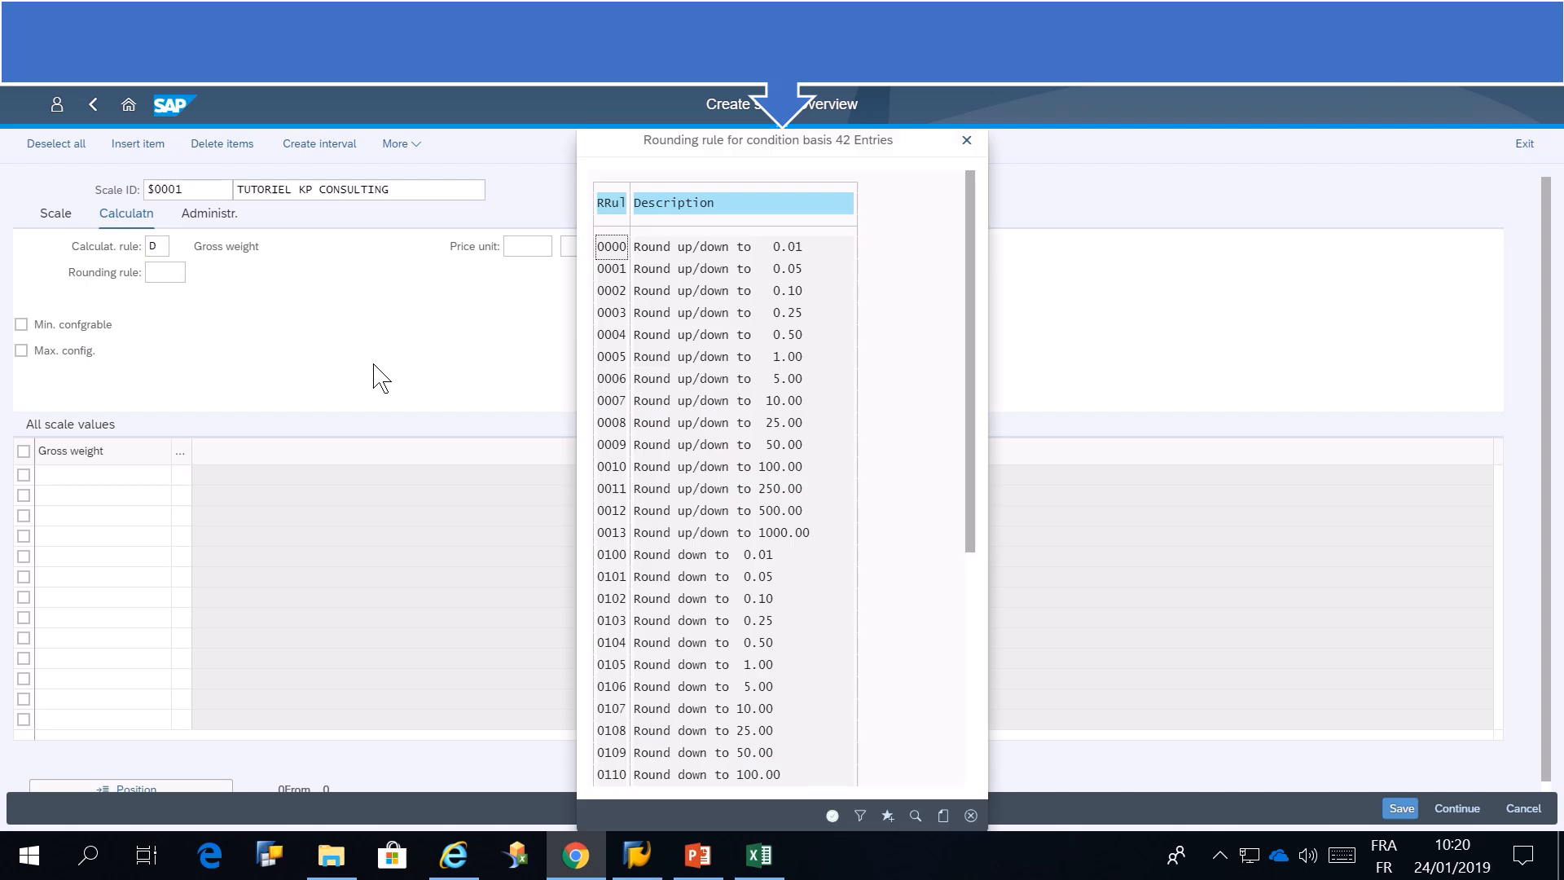
left_click_drag(975, 480, 976, 599)
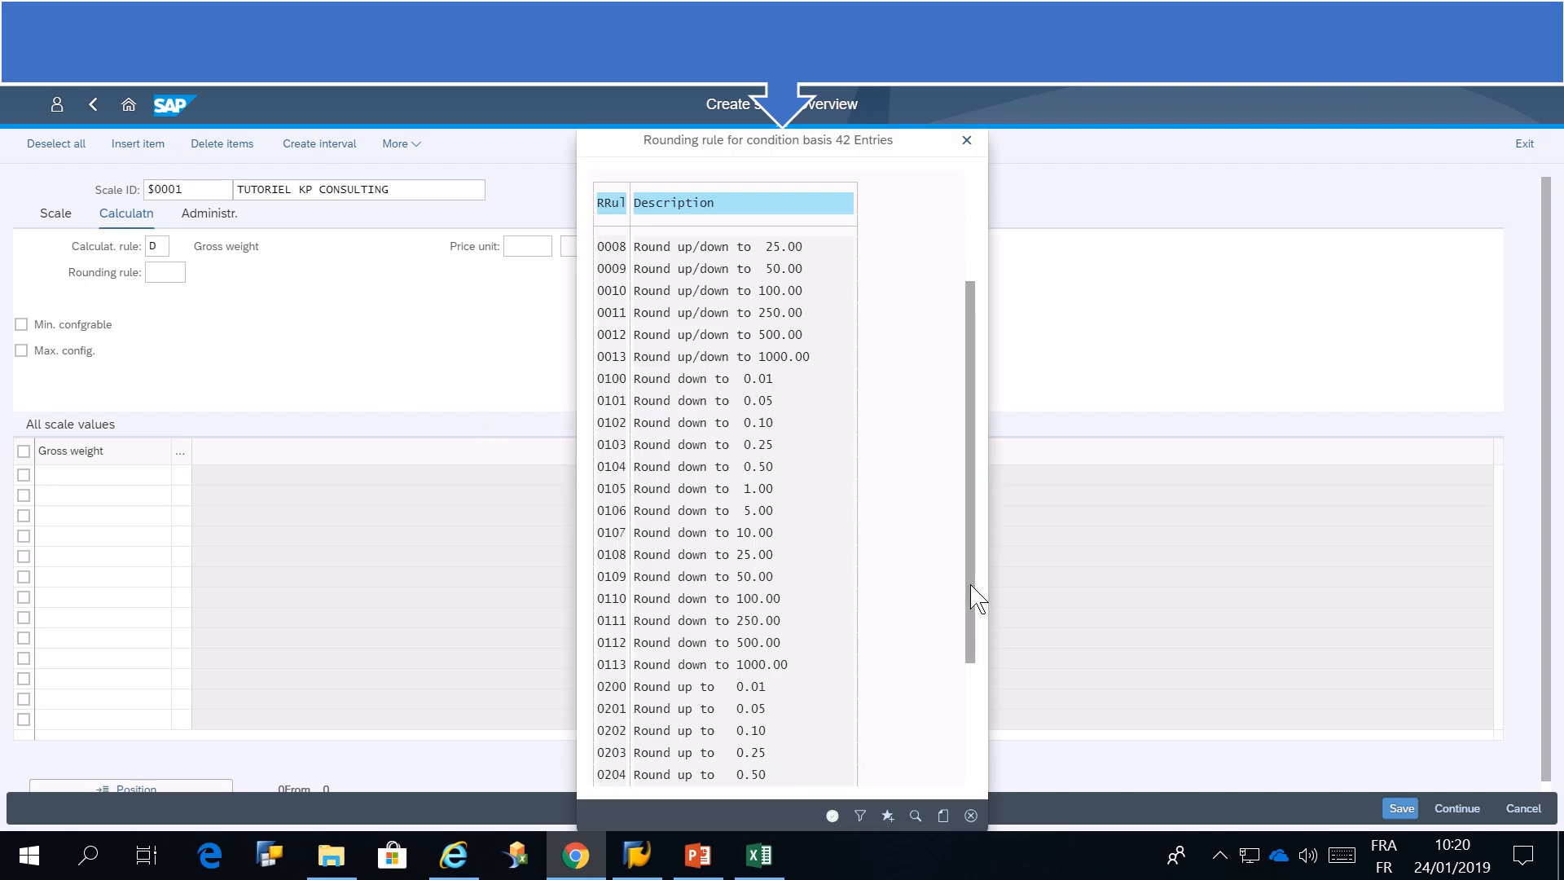
left_click(678, 688)
double_click(680, 688)
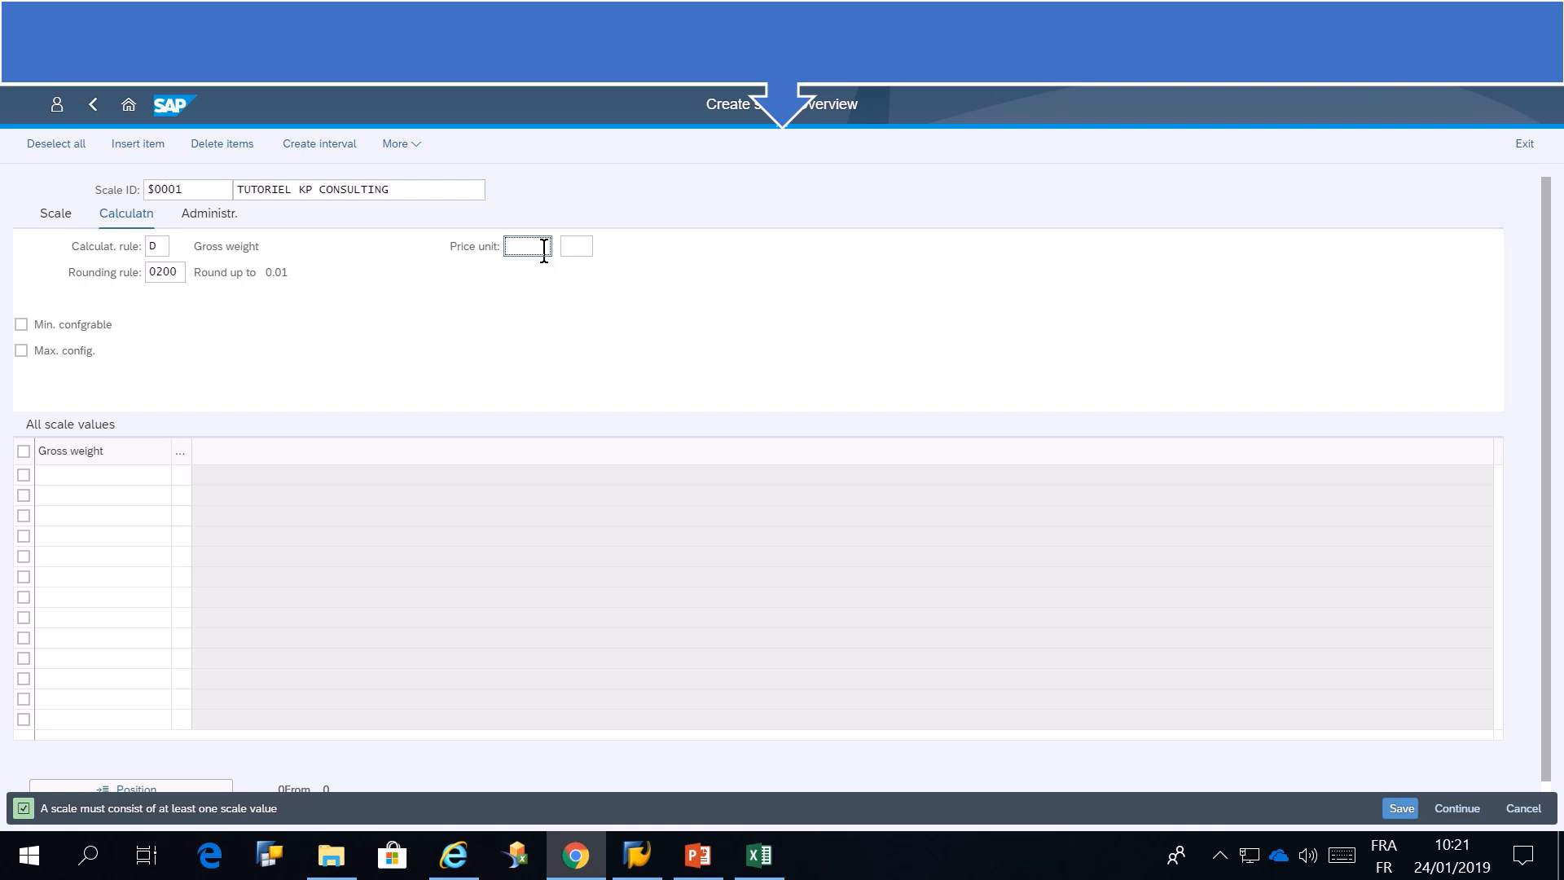
Set the price unit to 1 KG and make the scale minimum configurable
type("1")
left_click(575, 246)
left_click(600, 247)
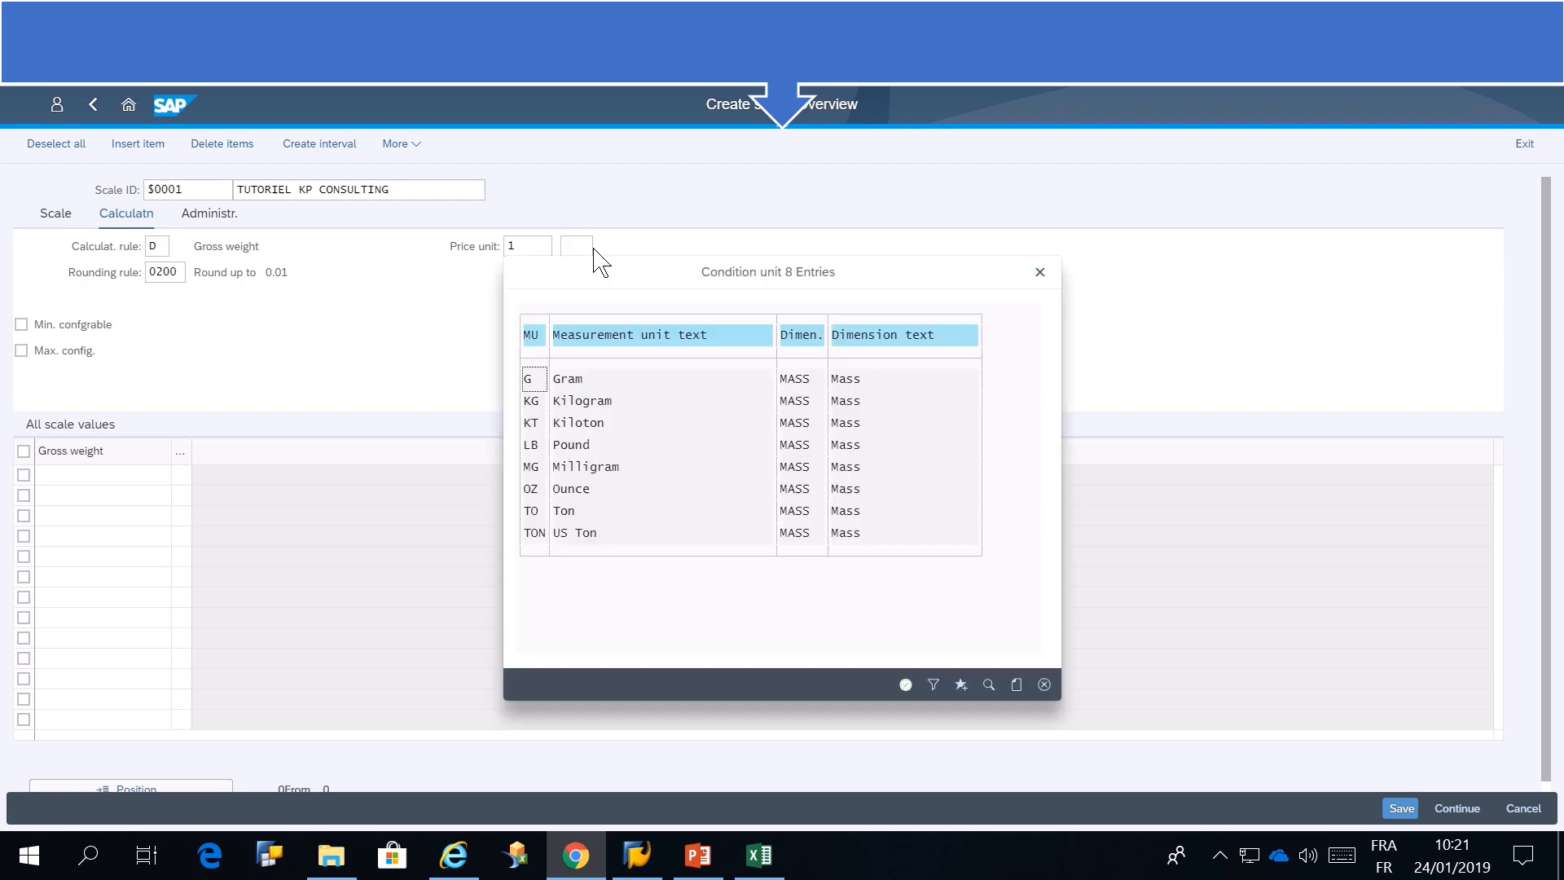
left_click(575, 400)
double_click(575, 400)
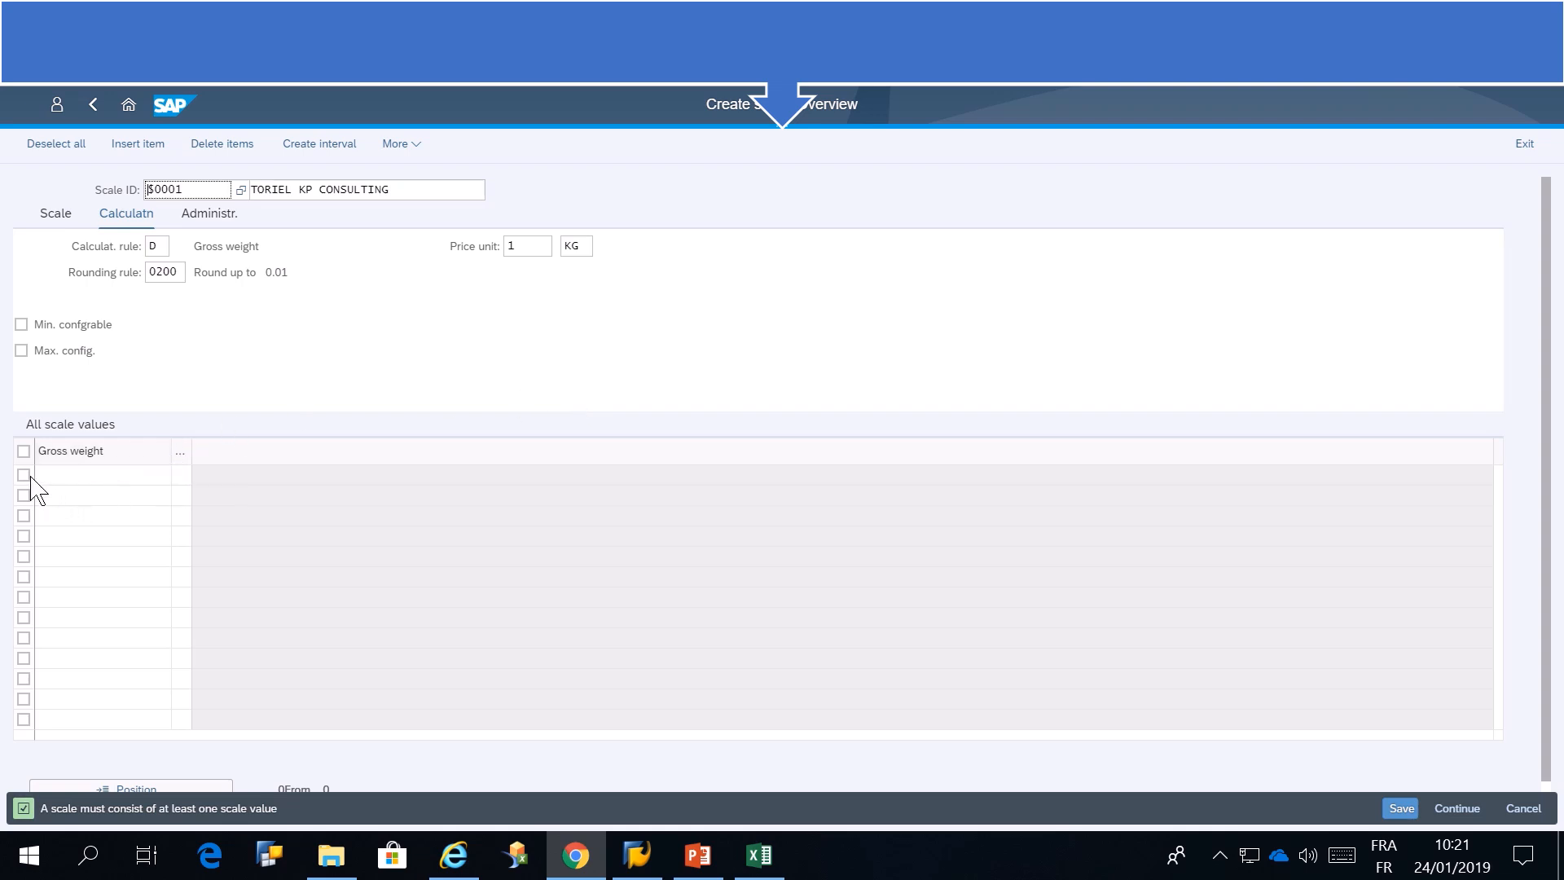
left_click(21, 324)
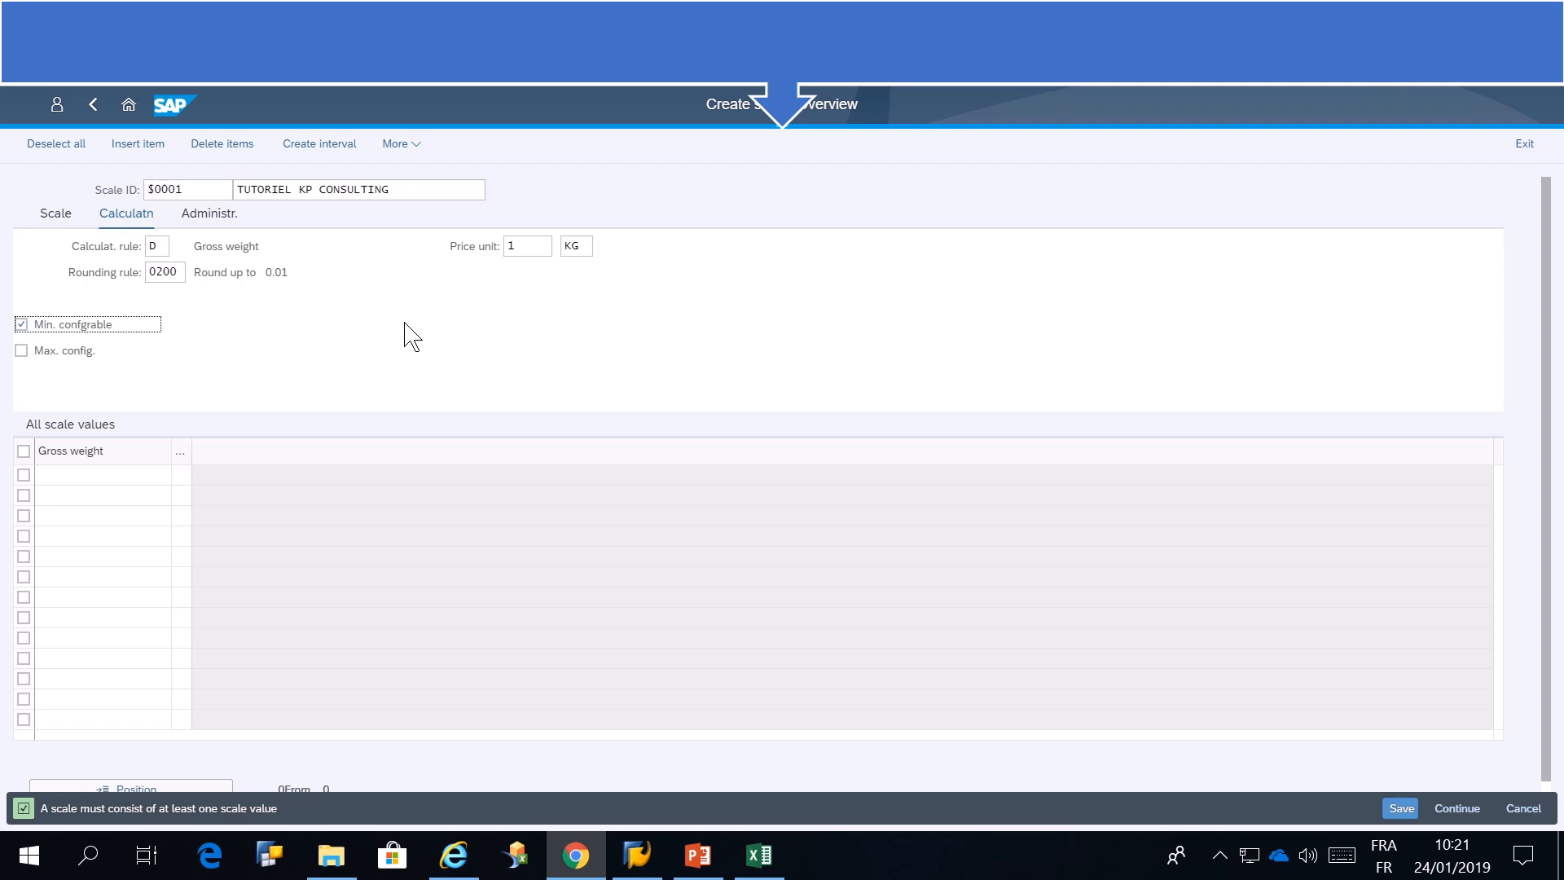
key("Return")
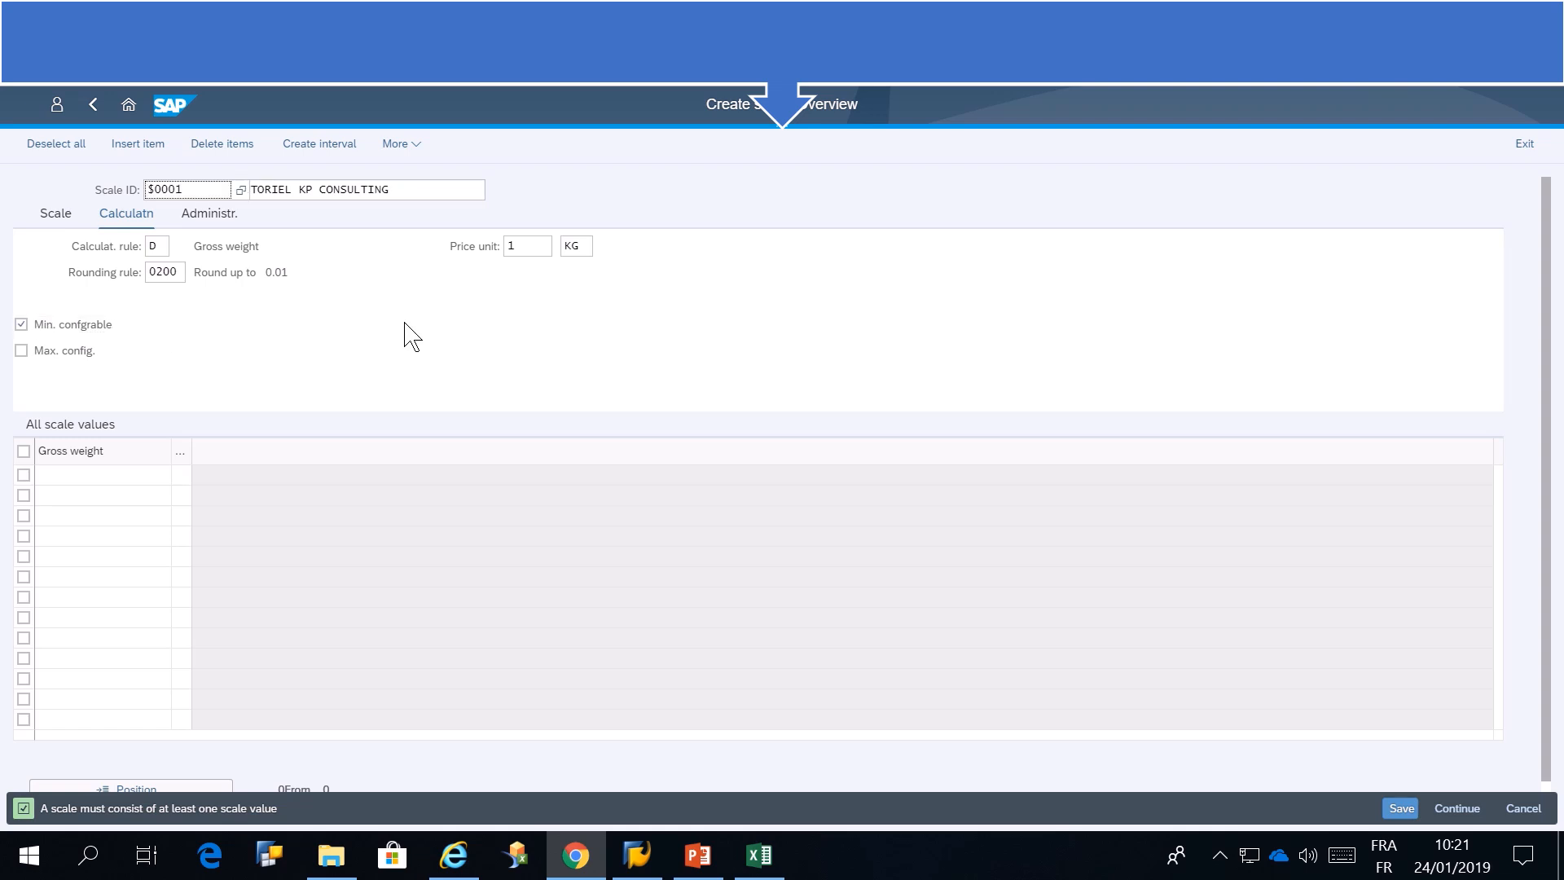
Enter the gross weight scale values 10, 20, 30, 40 and 50 in the first five rows
left_click(102, 475)
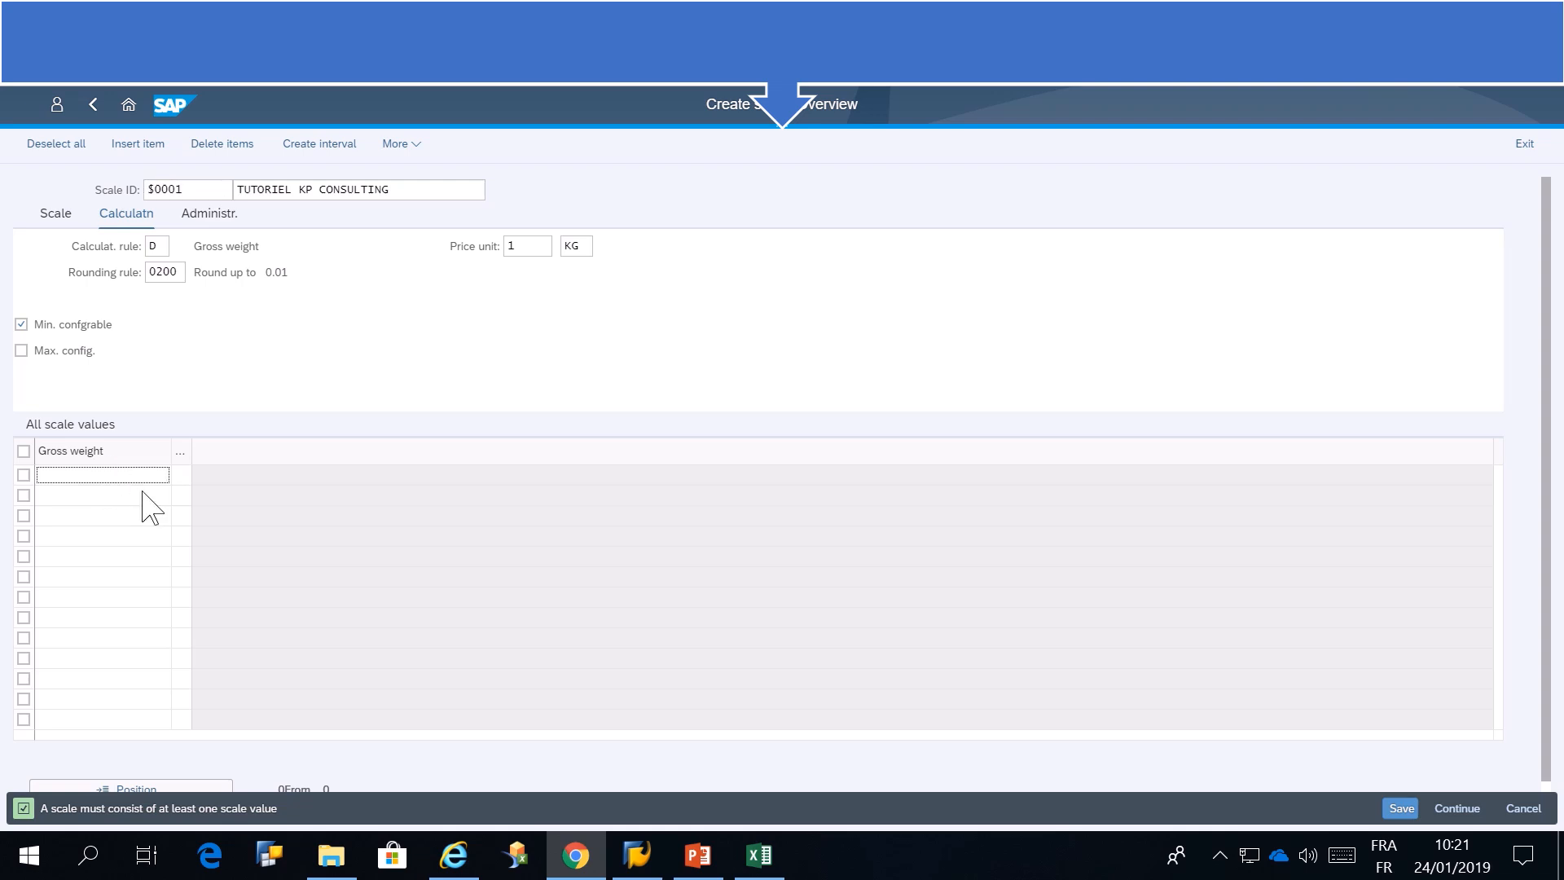
left_click(141, 495)
key("Down")
key("Down")
key("Down")
key("Return")
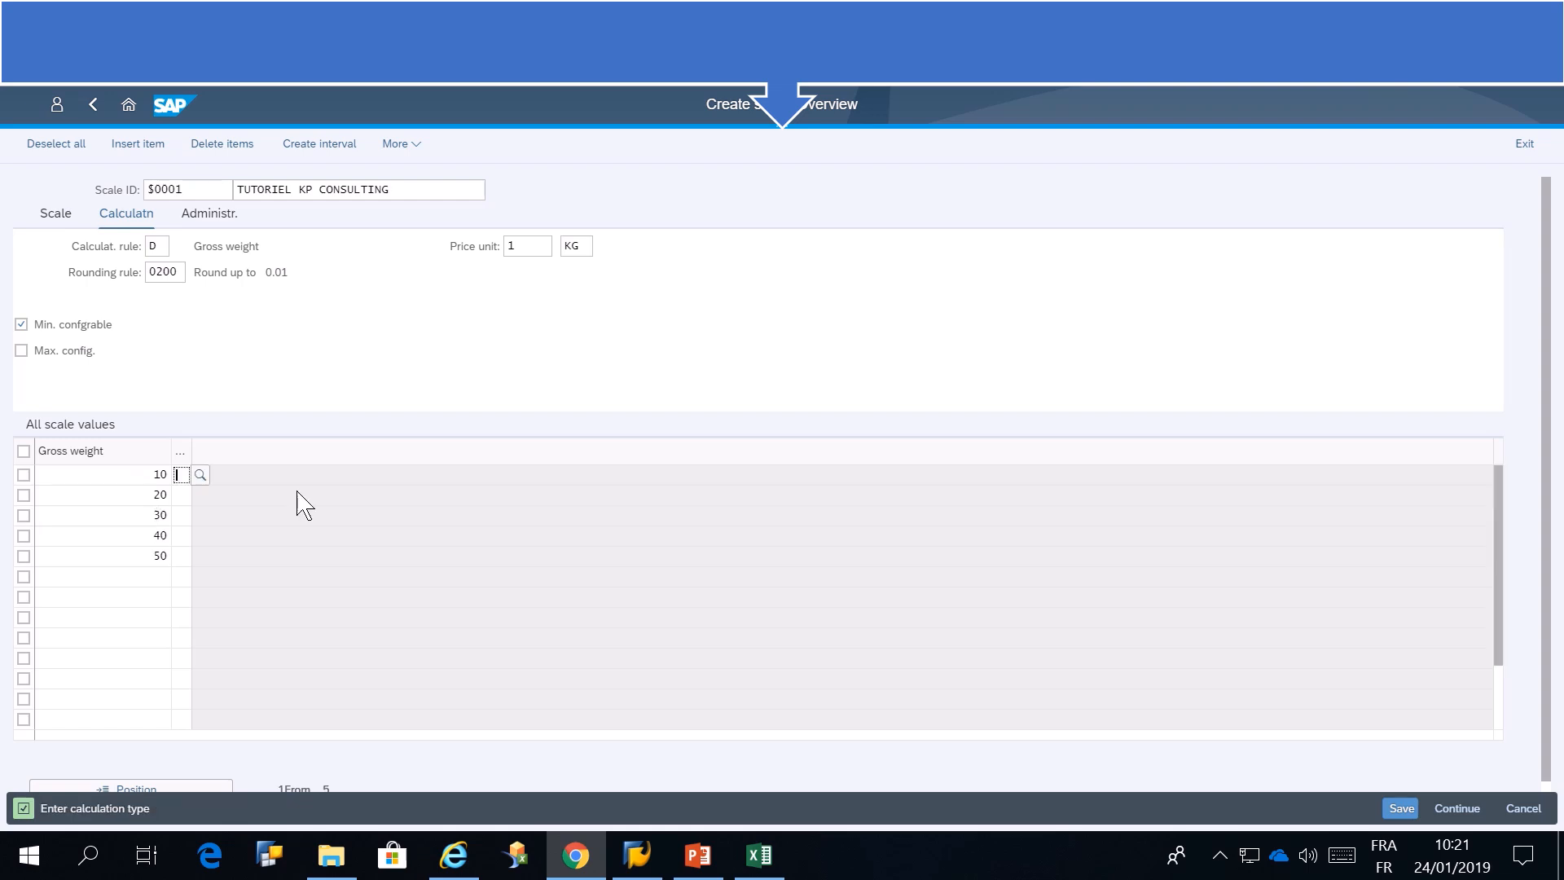
Assign calculation type A to all five gross weight values from 10 to 50
left_click(200, 475)
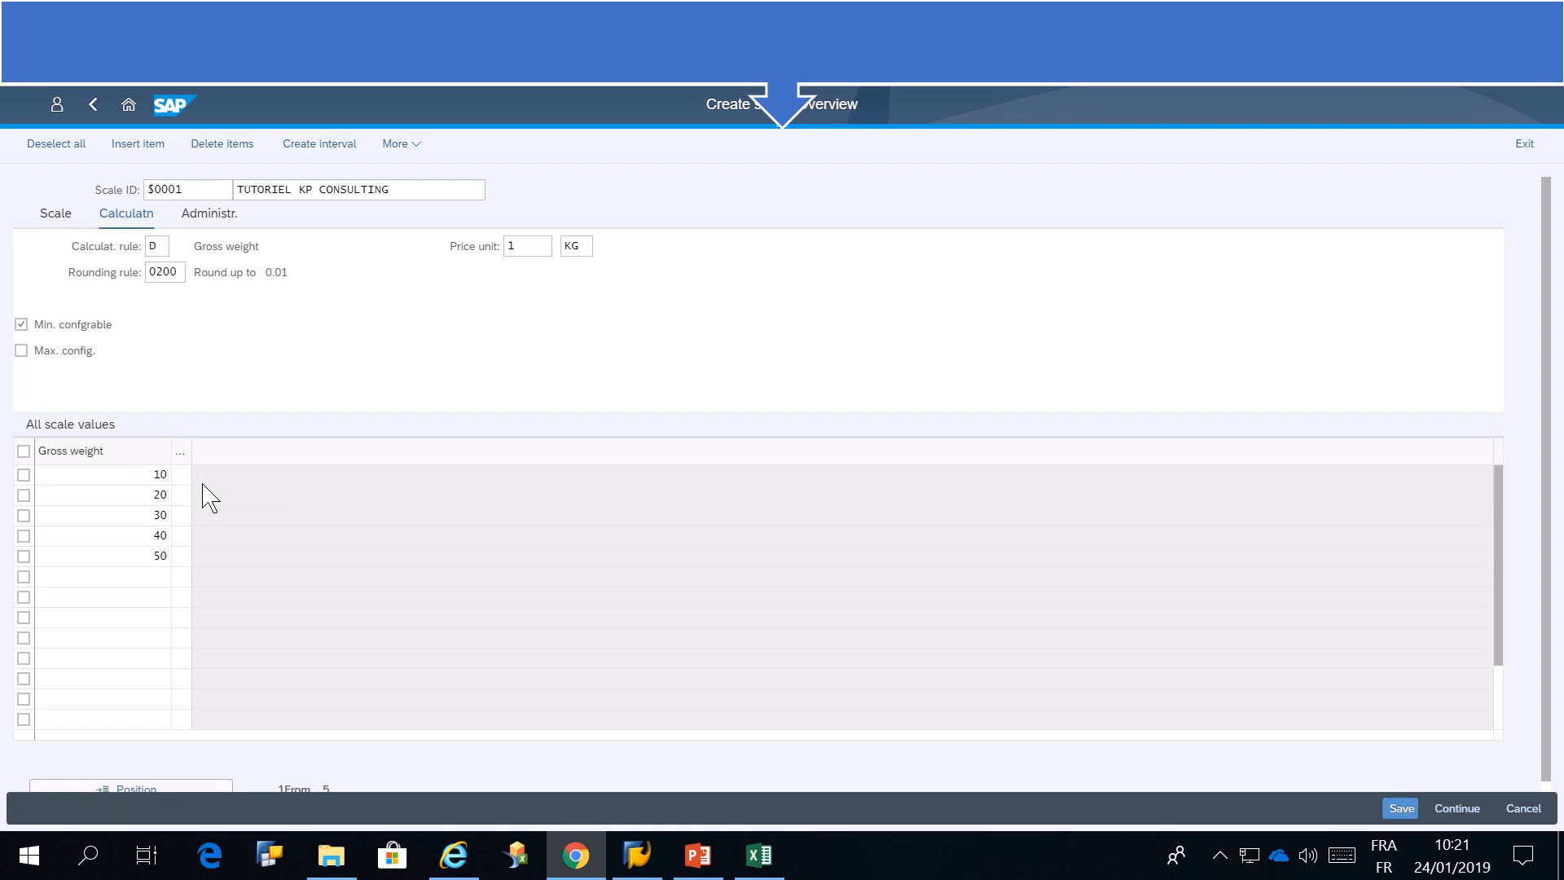
left_click(584, 448)
double_click(584, 450)
left_click(183, 496)
type("A")
left_click(180, 514)
type("A")
left_click(181, 535)
type("A")
left_click(181, 556)
type("A")
key("Return")
Review the scale, calculation and administration data of the new scale and save it
left_click(56, 216)
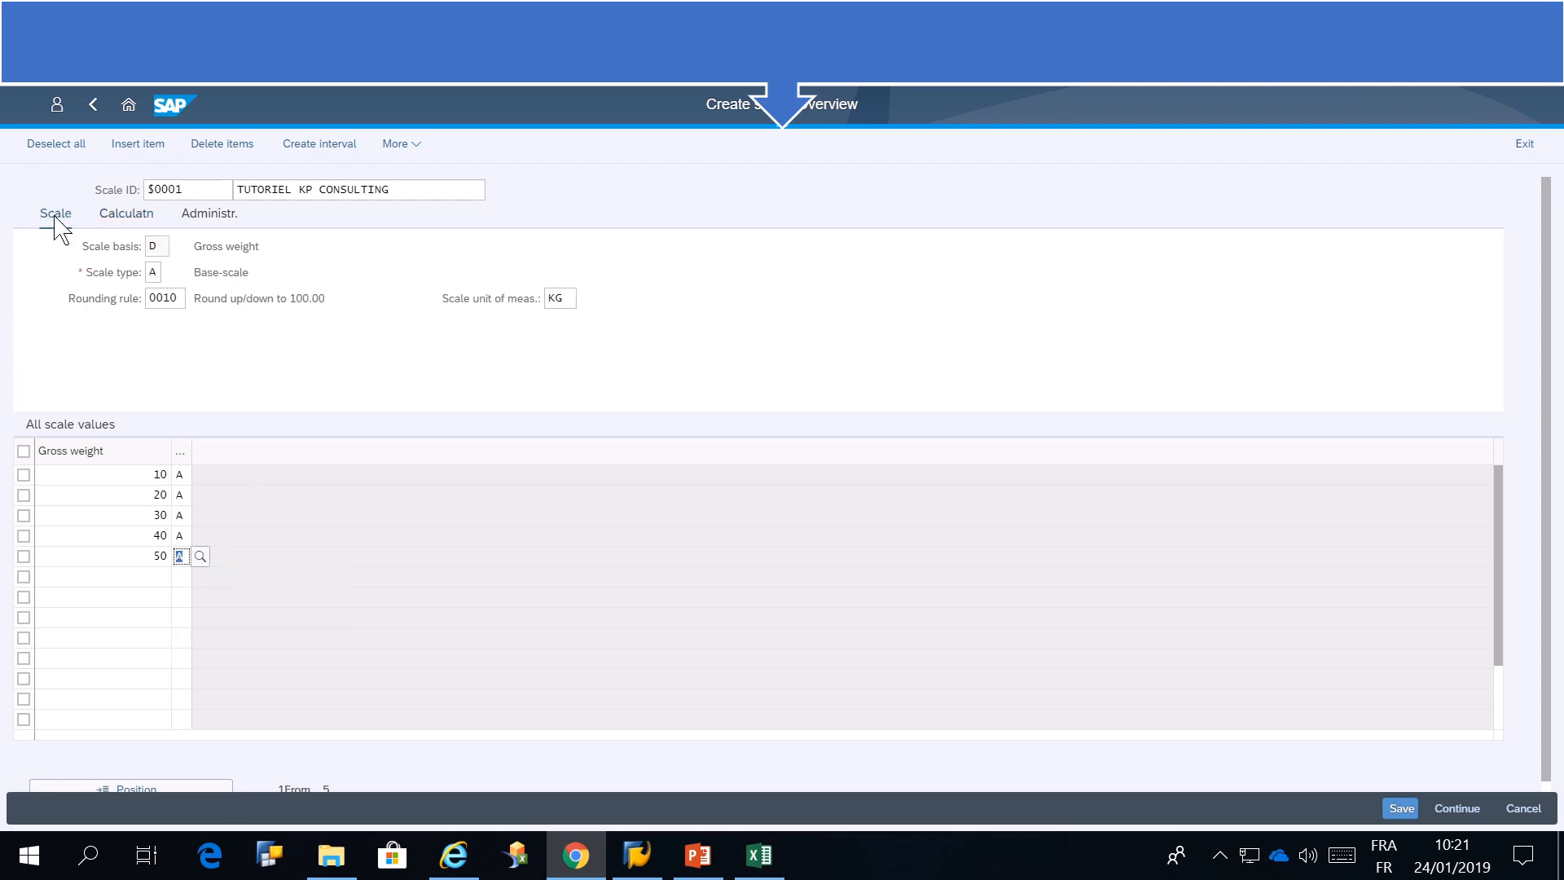
left_click(124, 215)
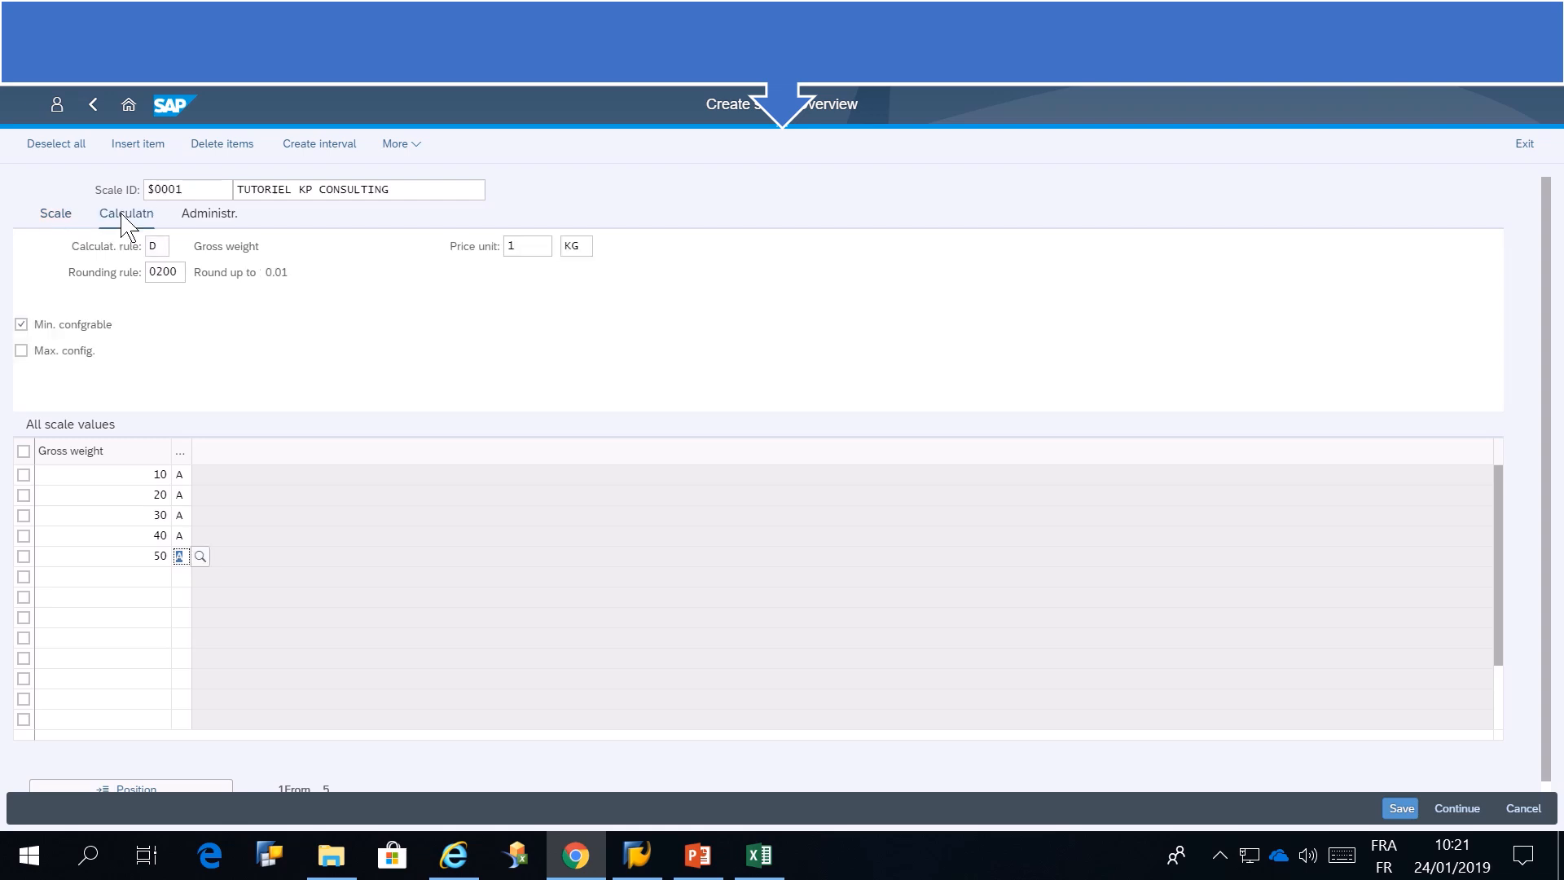
left_click(198, 213)
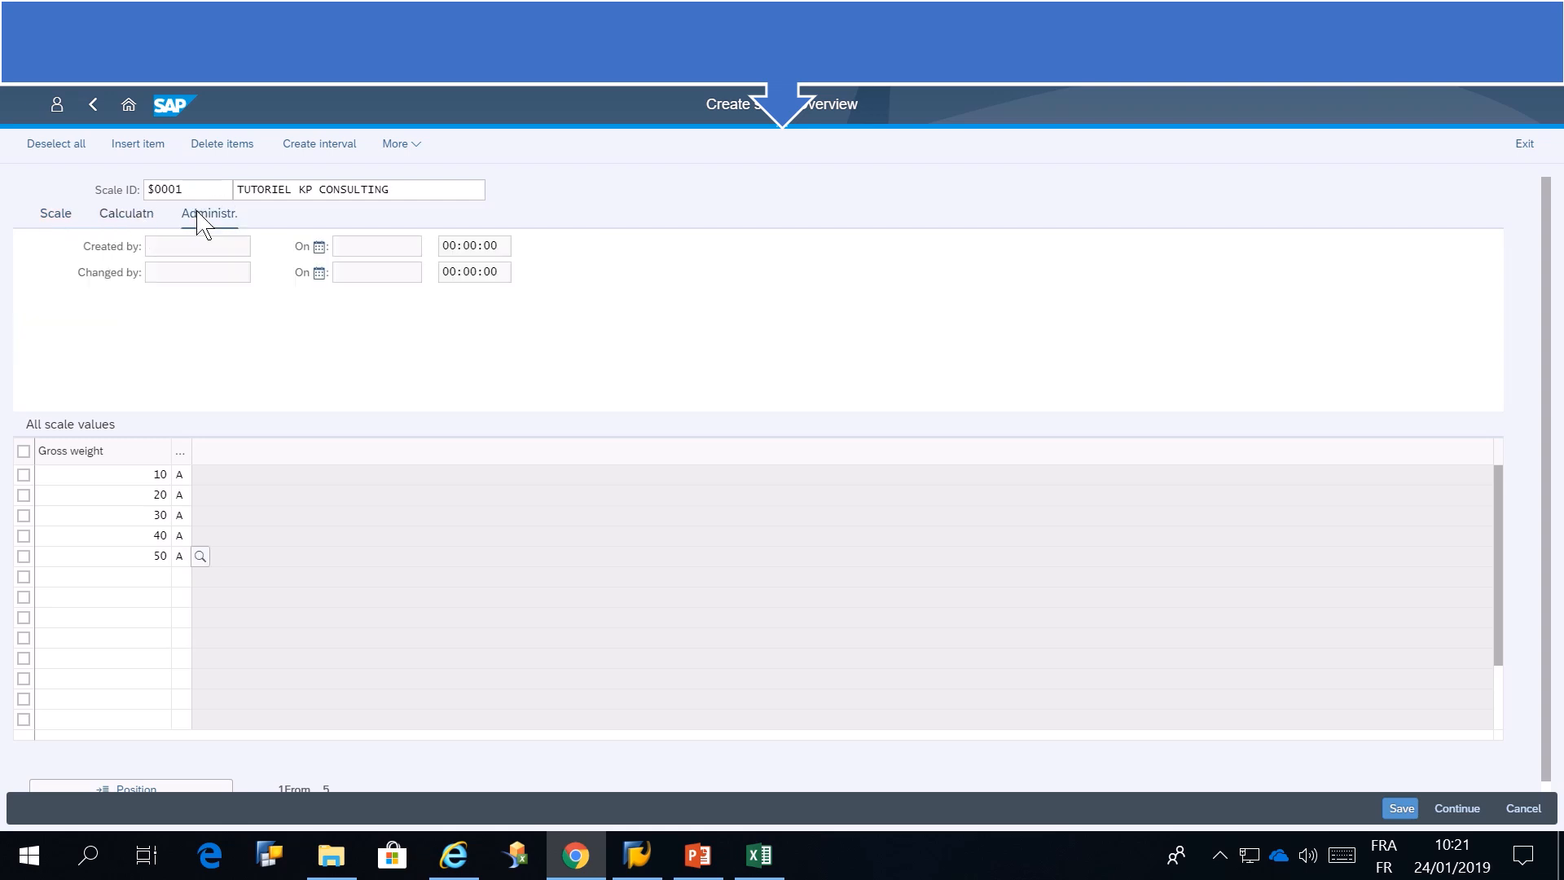
left_click(41, 222)
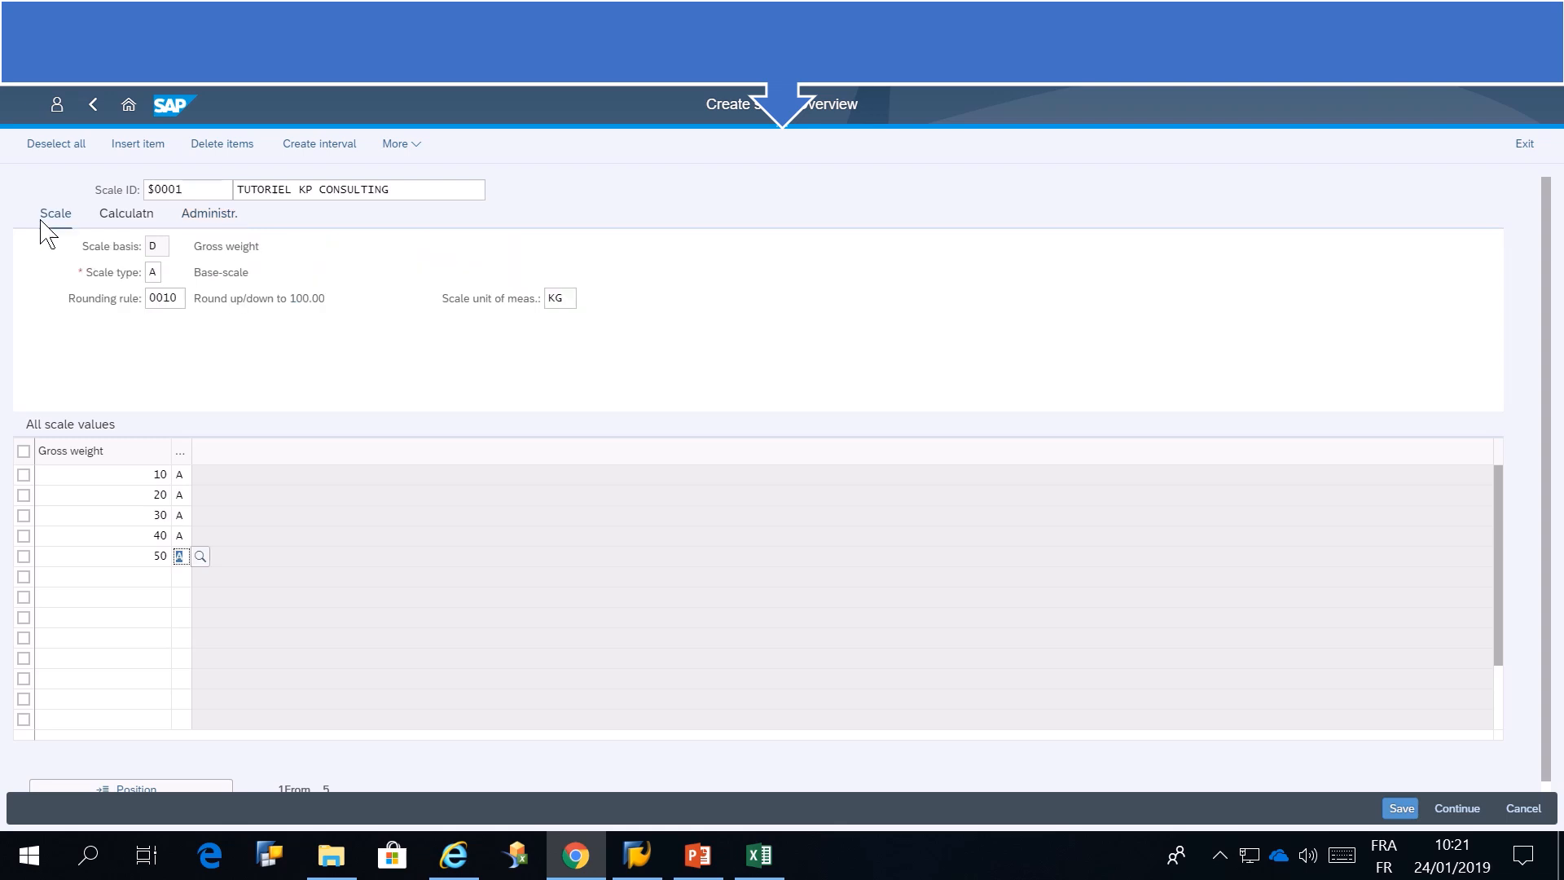
left_click(1400, 809)
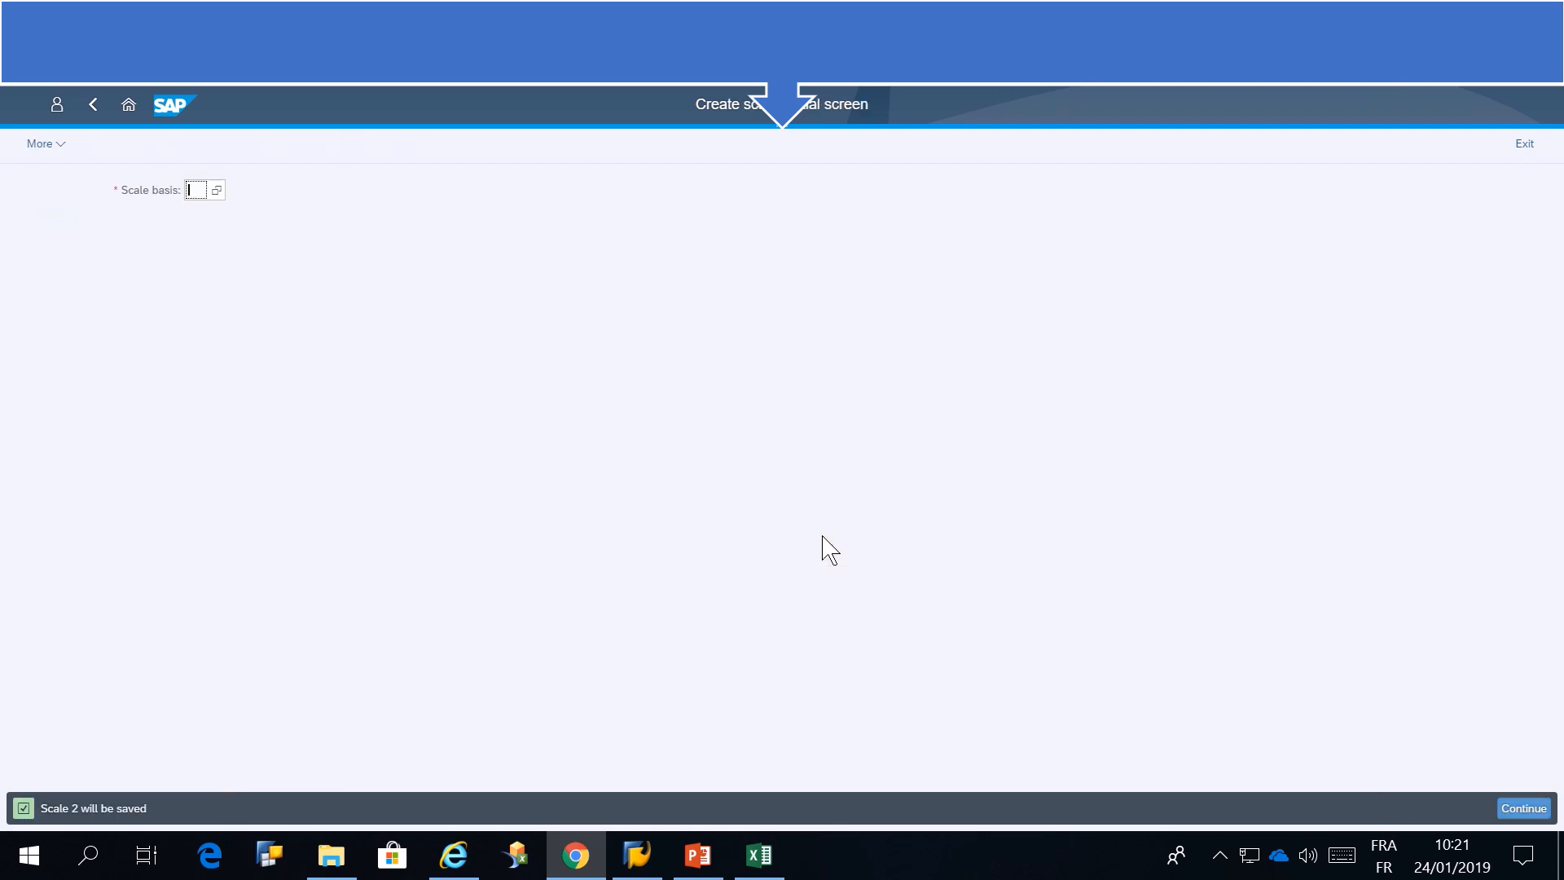
Find scale 2, TUTORIEL KP CONSULTING, through the scale search and open it for changing
left_click(128, 106)
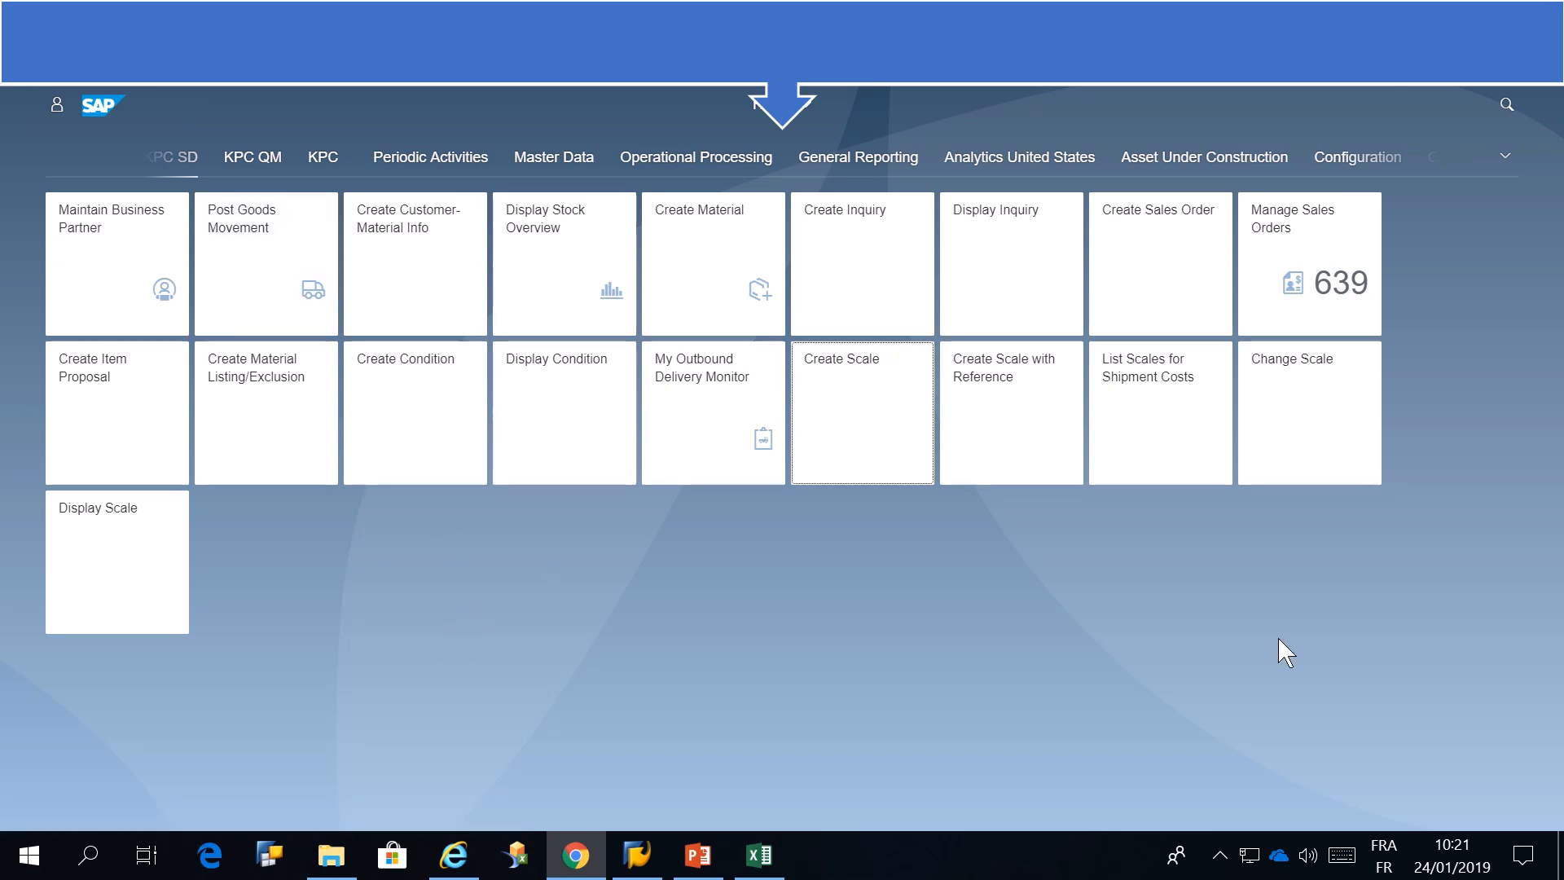
left_click(1345, 410)
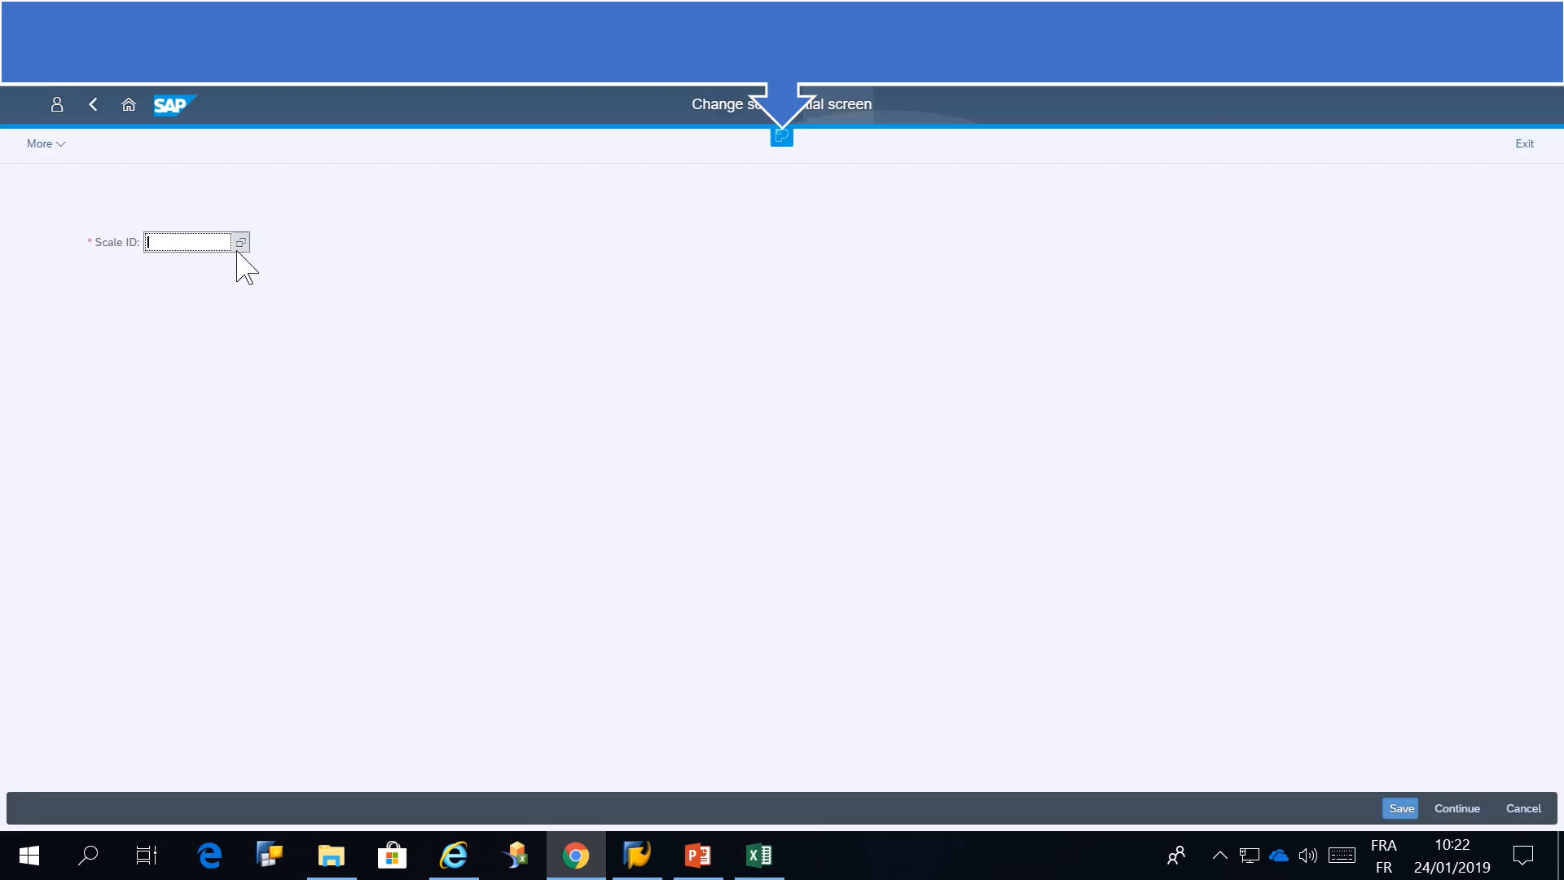
left_click(370, 456)
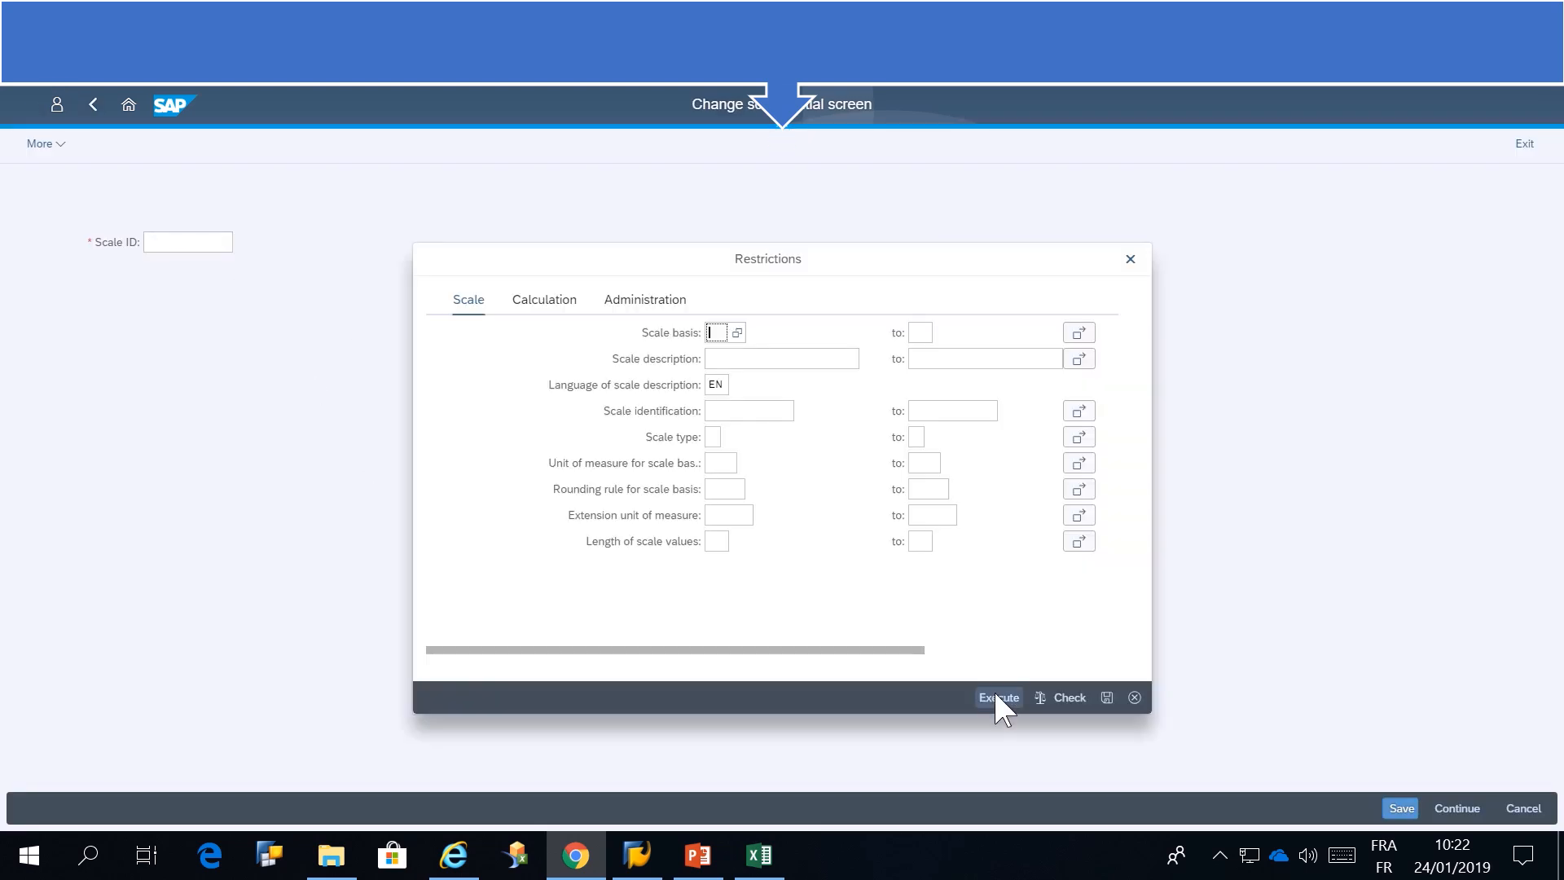
left_click(998, 698)
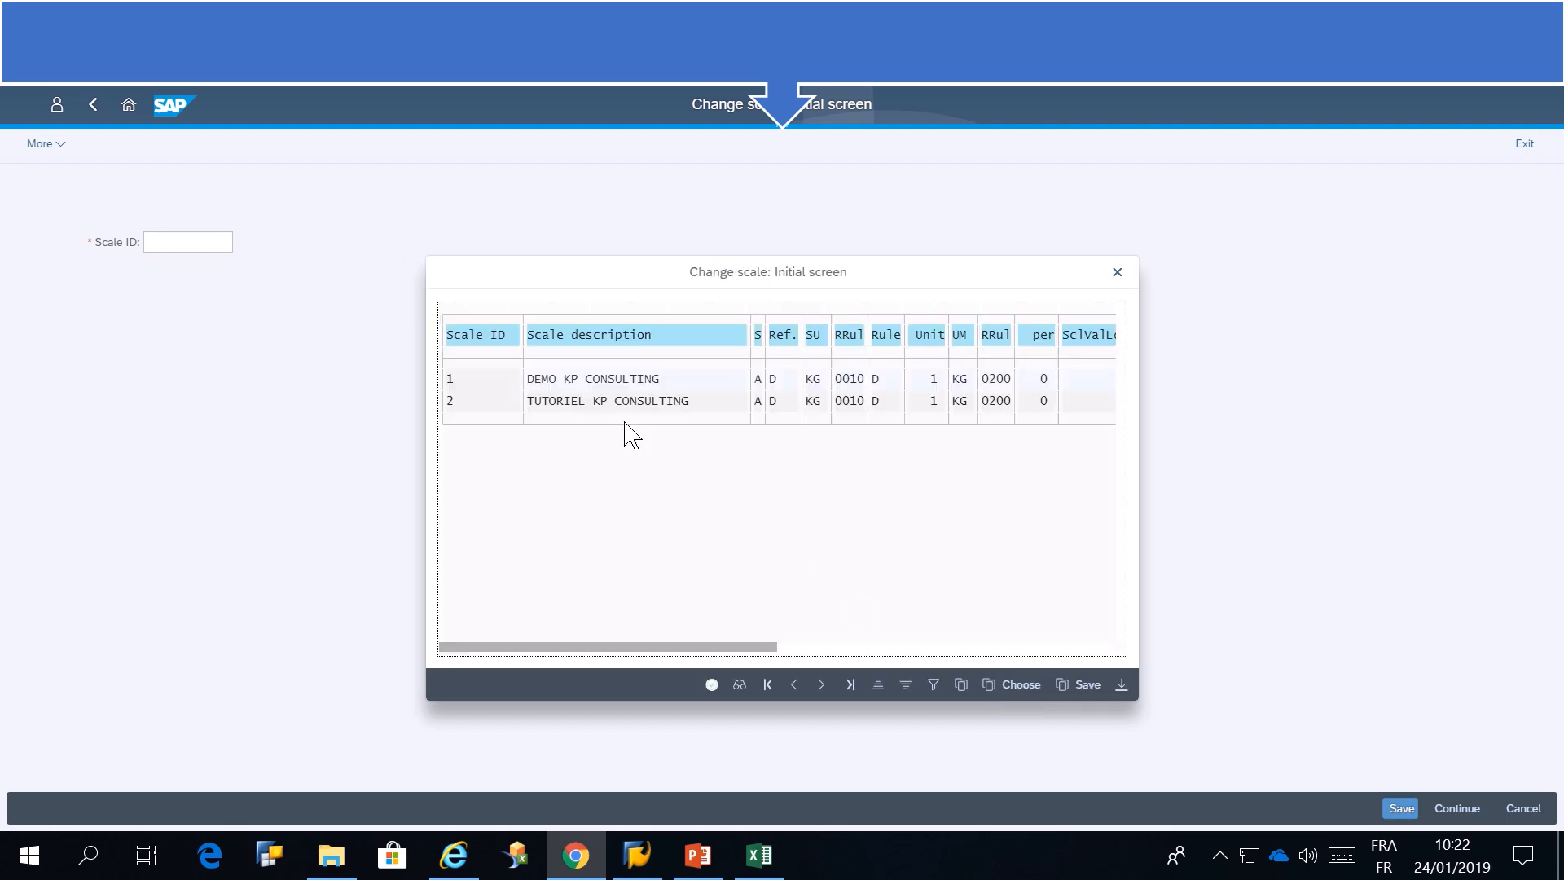
double_click(598, 401)
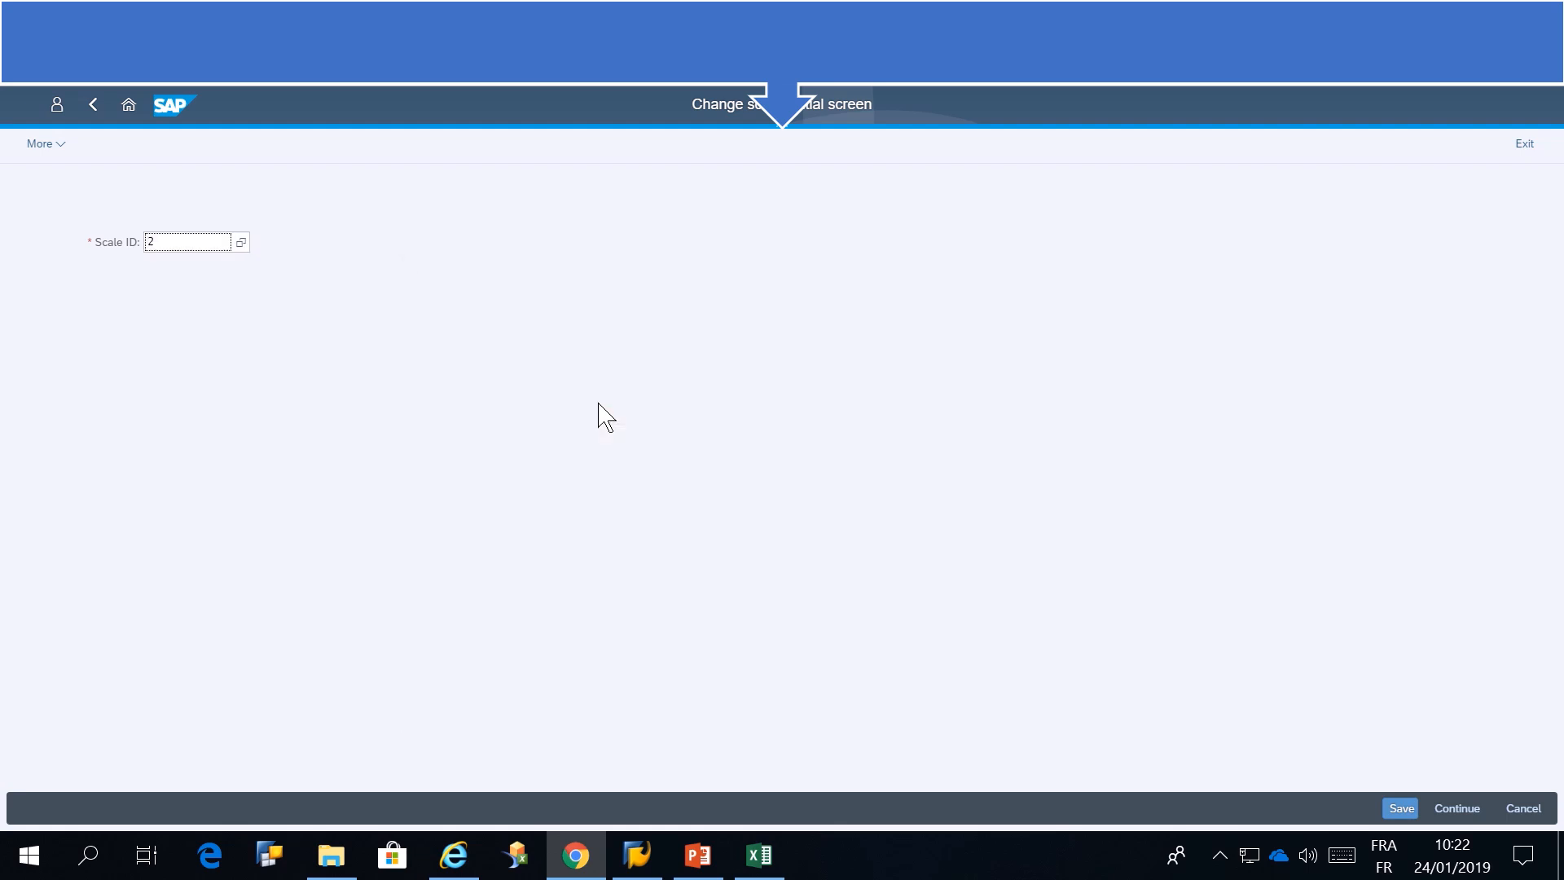
key("Return")
Add a gross weight value of 60 with calculation type A, then save and reopen the scale
left_click(161, 577)
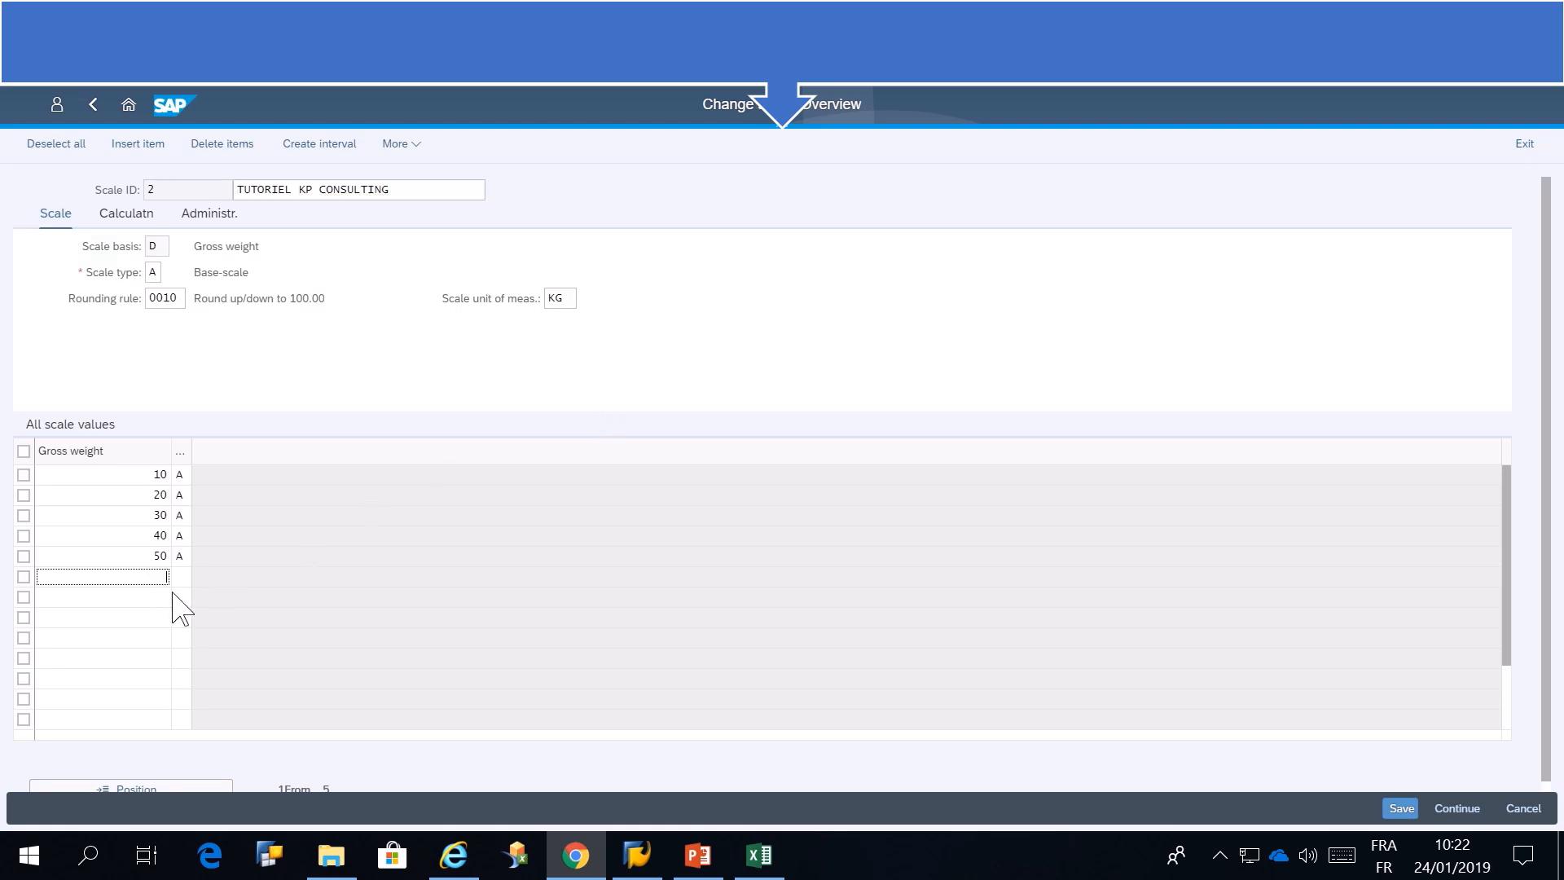
key("Tab")
left_click(1400, 809)
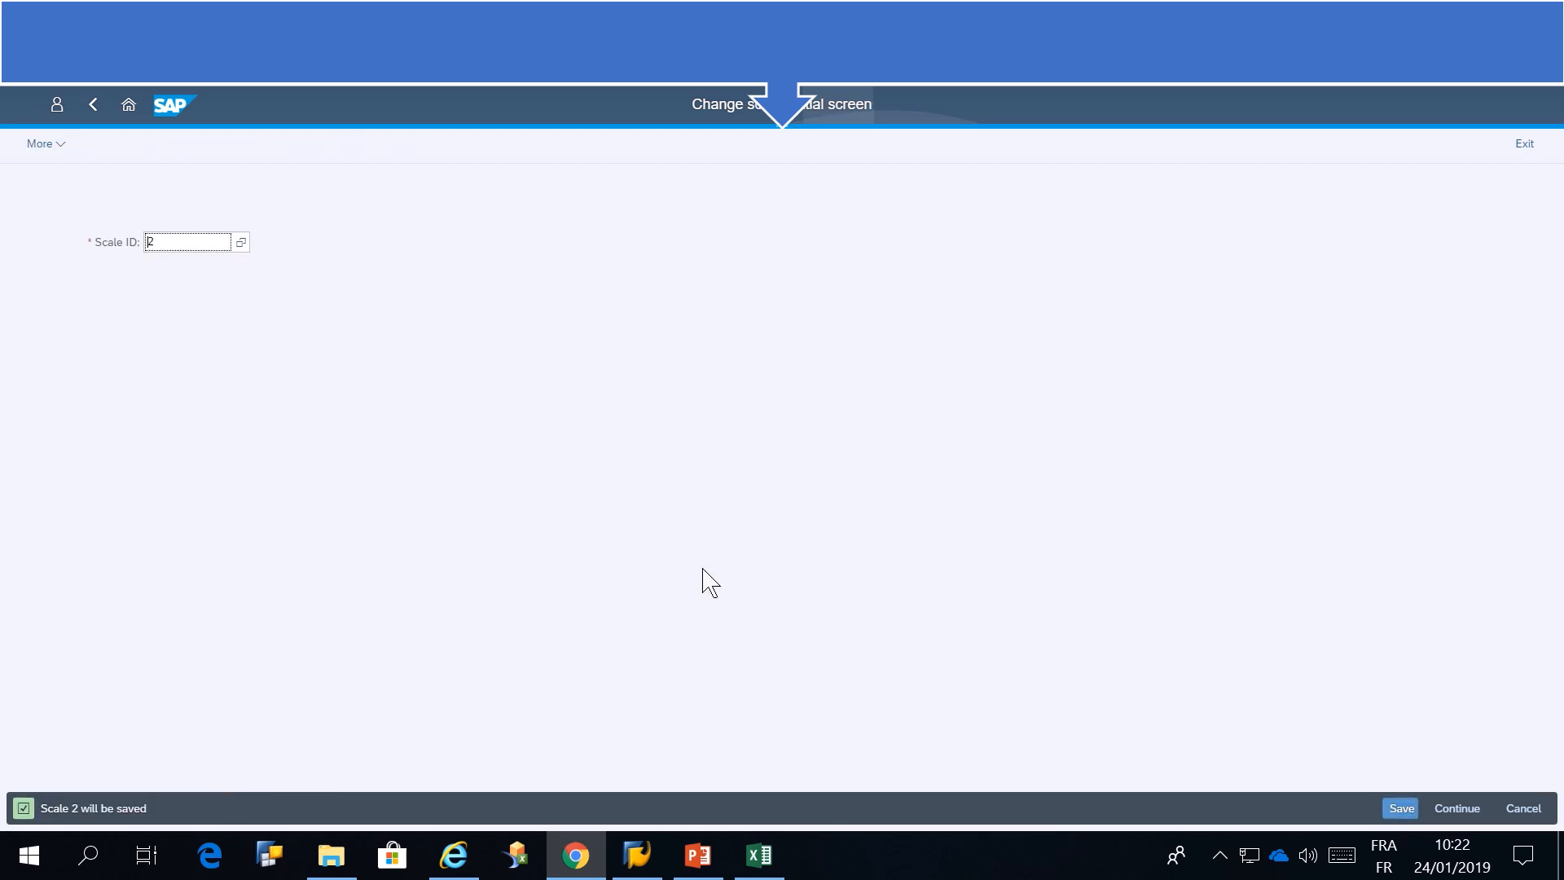
key("Return")
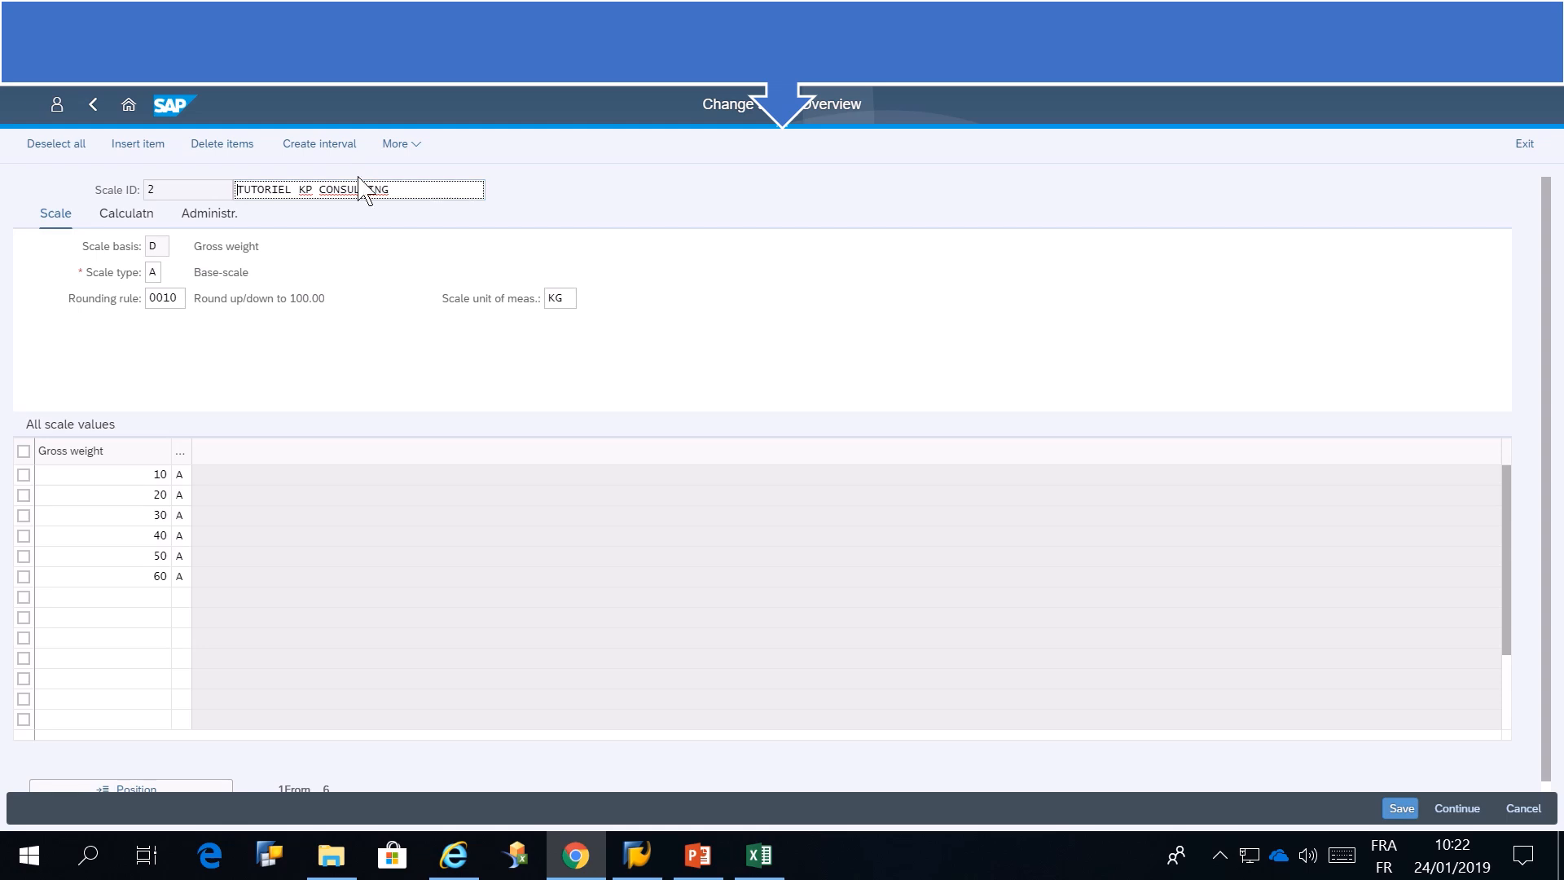
Switch from changing to displaying scales and view scale 2 in display mode
left_click(410, 146)
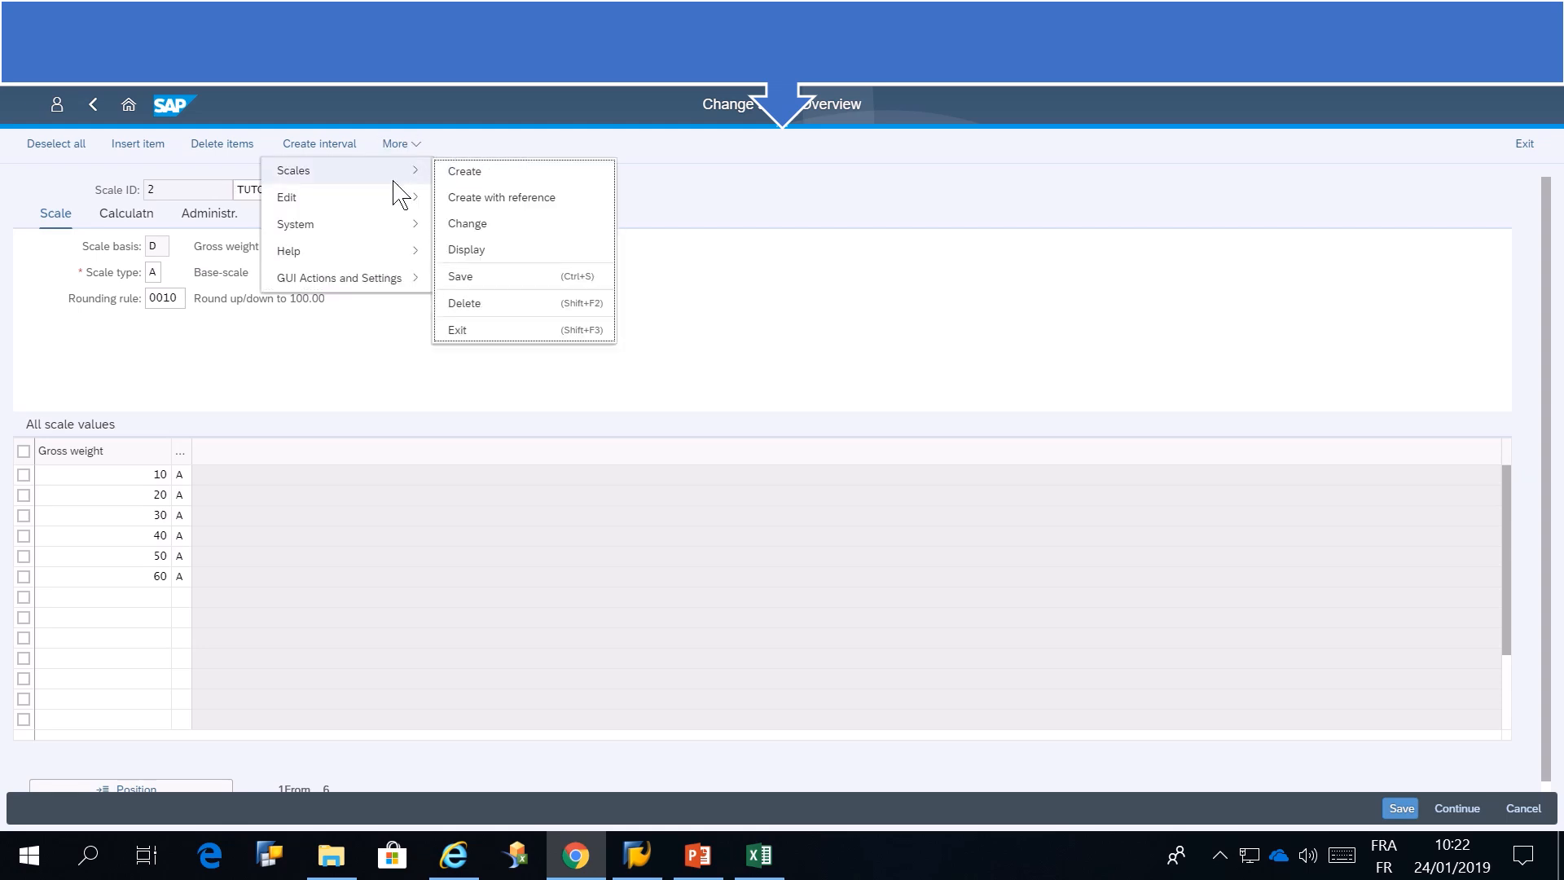
mouse_move(393, 199)
left_click(512, 246)
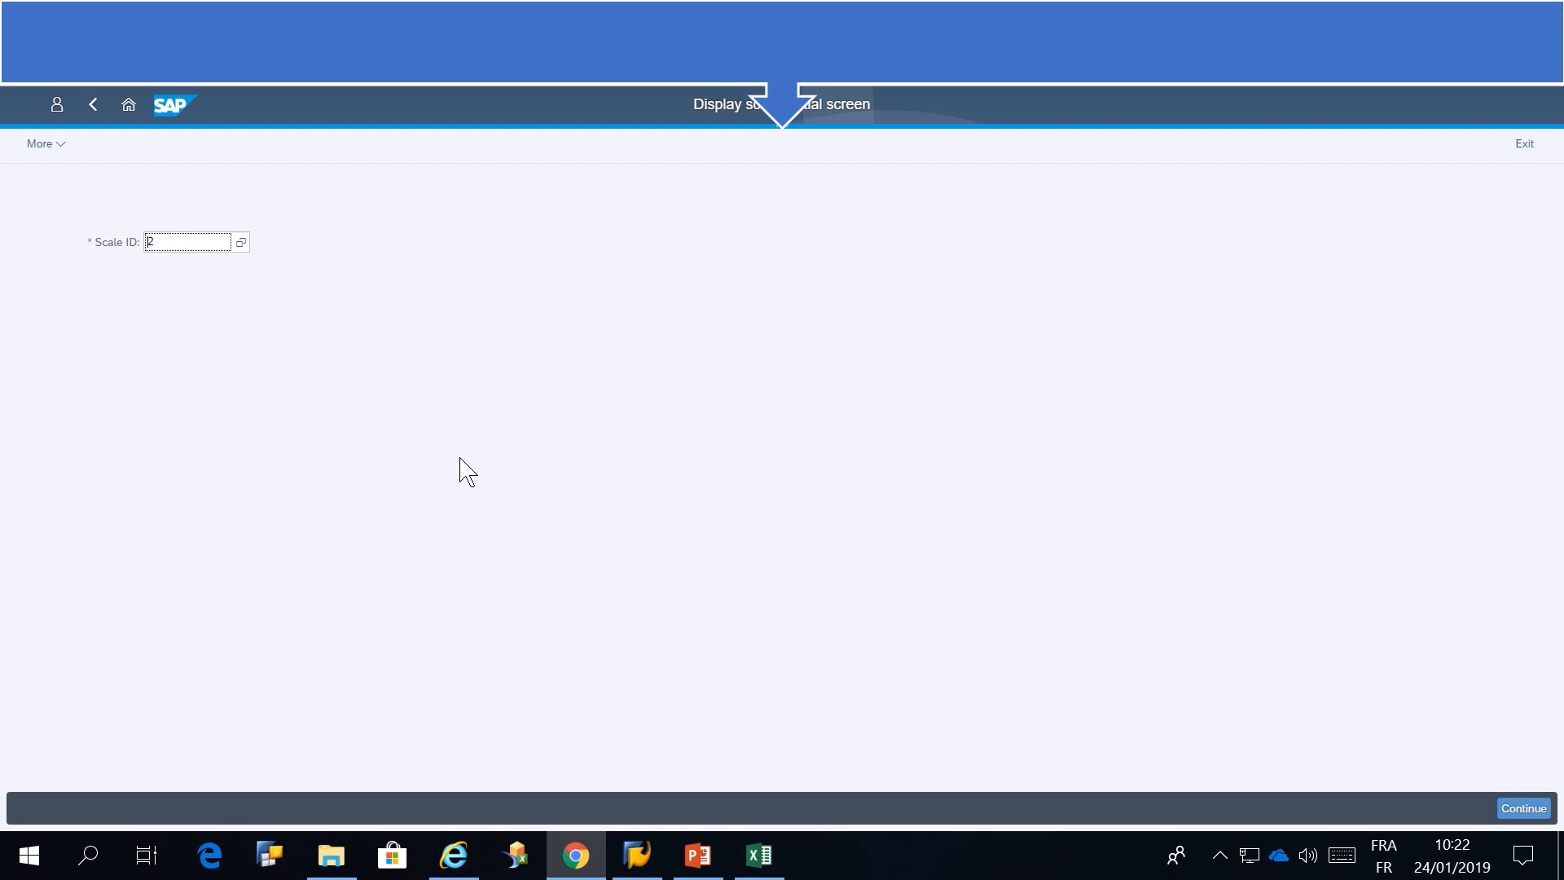
left_click_drag(695, 104, 856, 103)
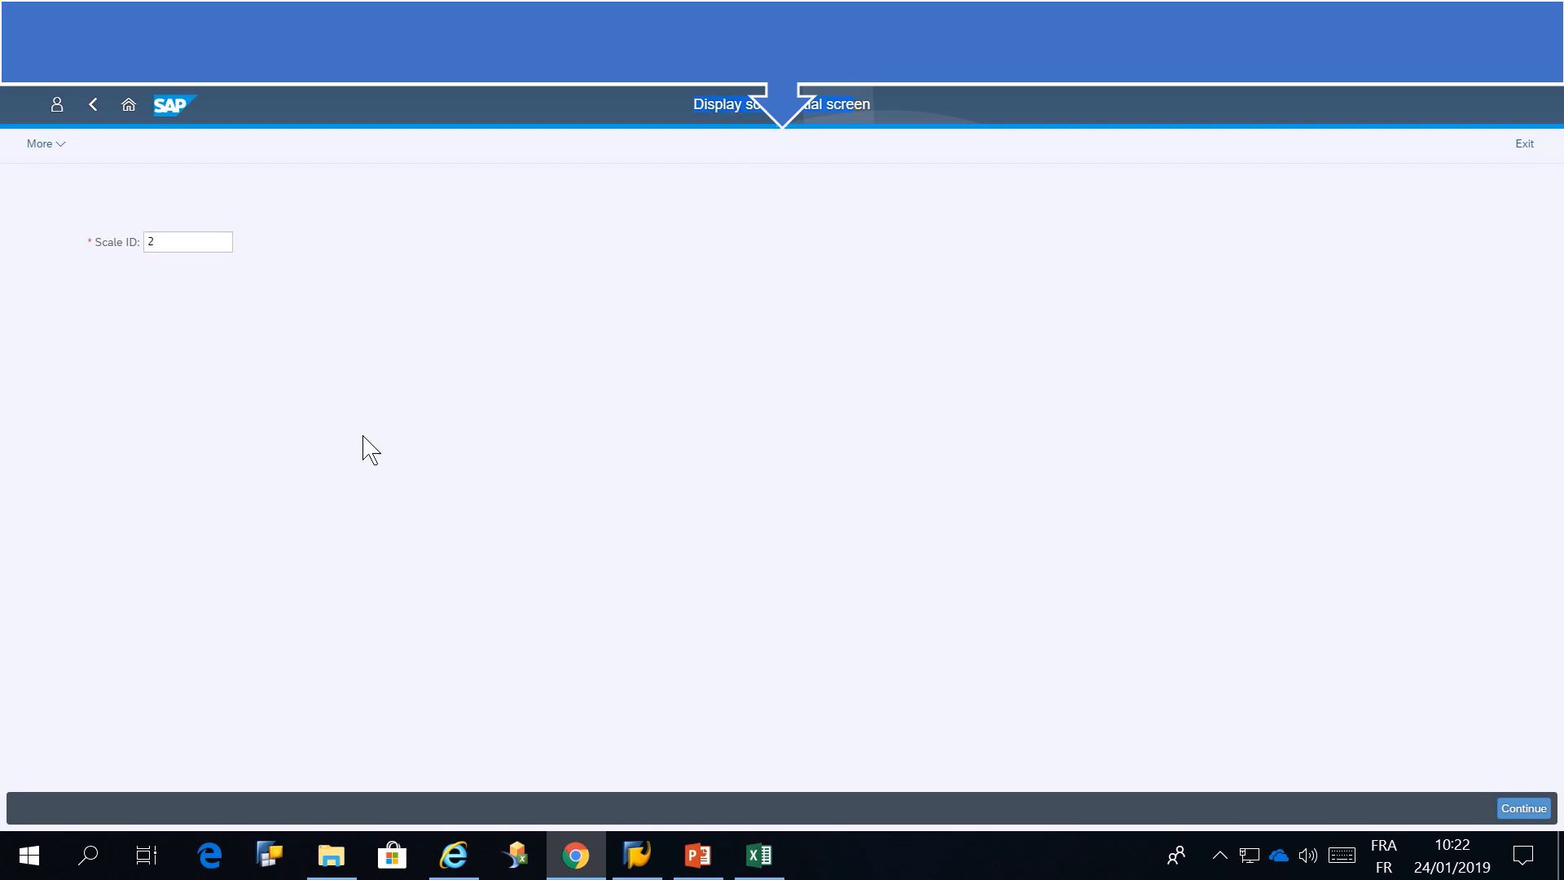
left_click(1516, 806)
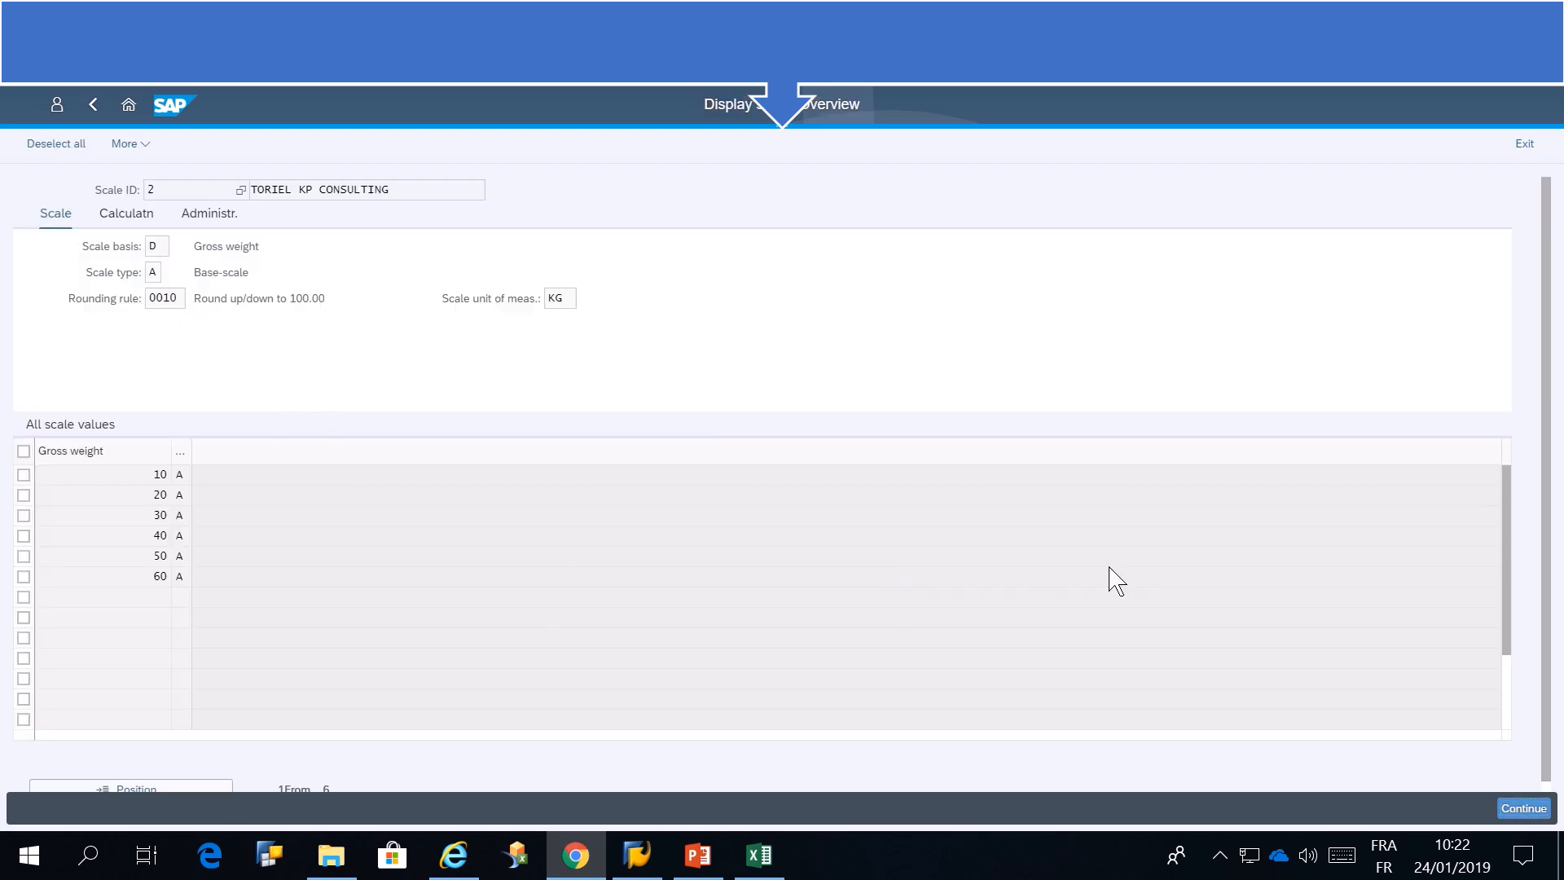
Start a new scale with reference to scale 2 and set its description to TUTORIEL KP CONSULTING 2
left_click(130, 111)
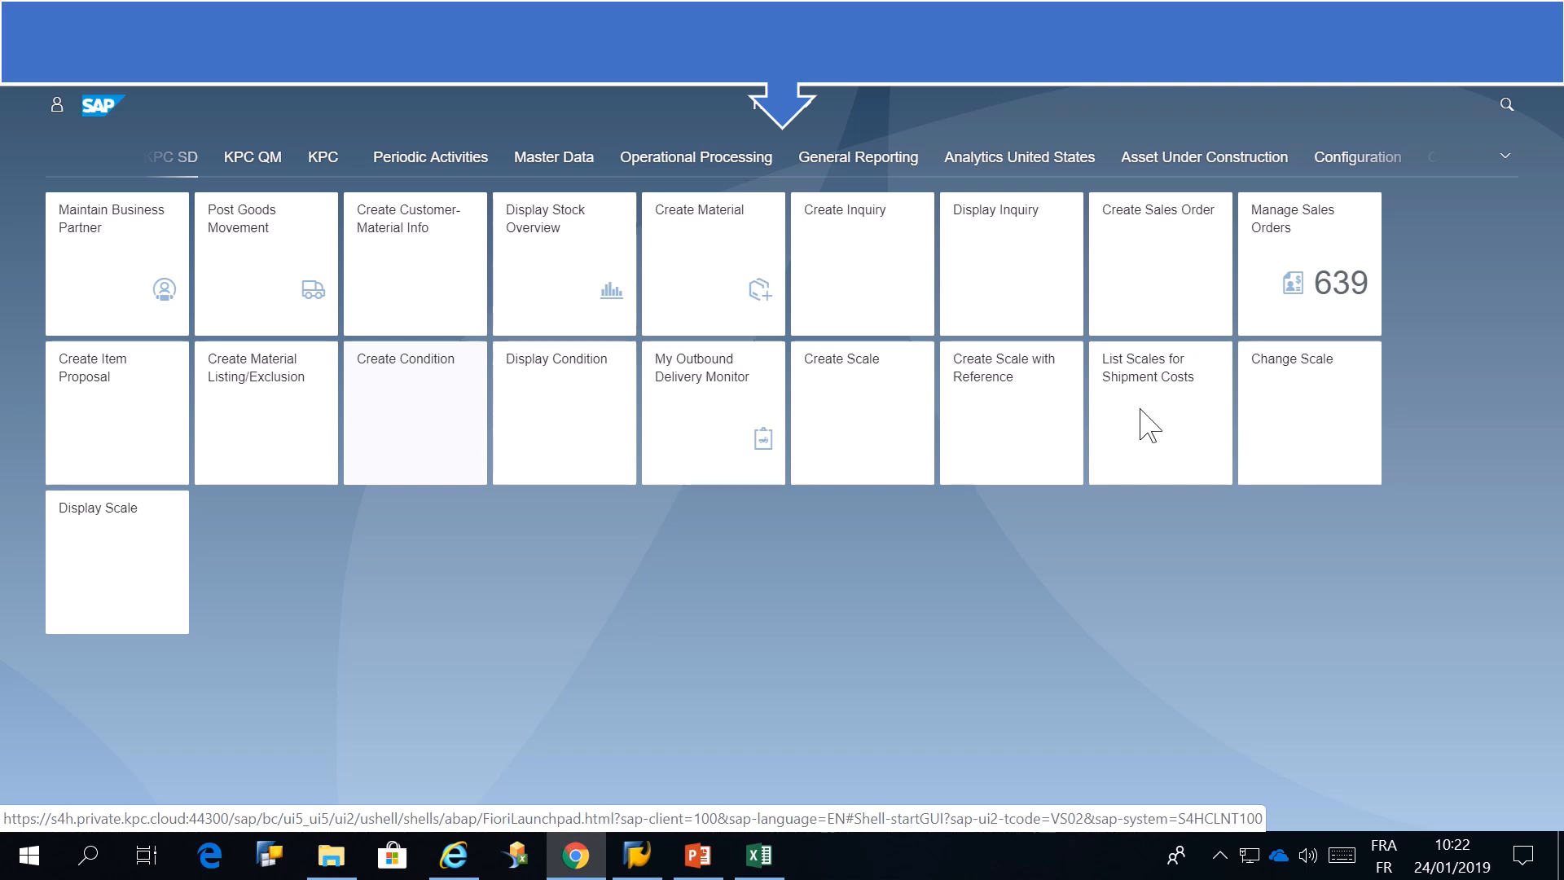
left_click(1022, 442)
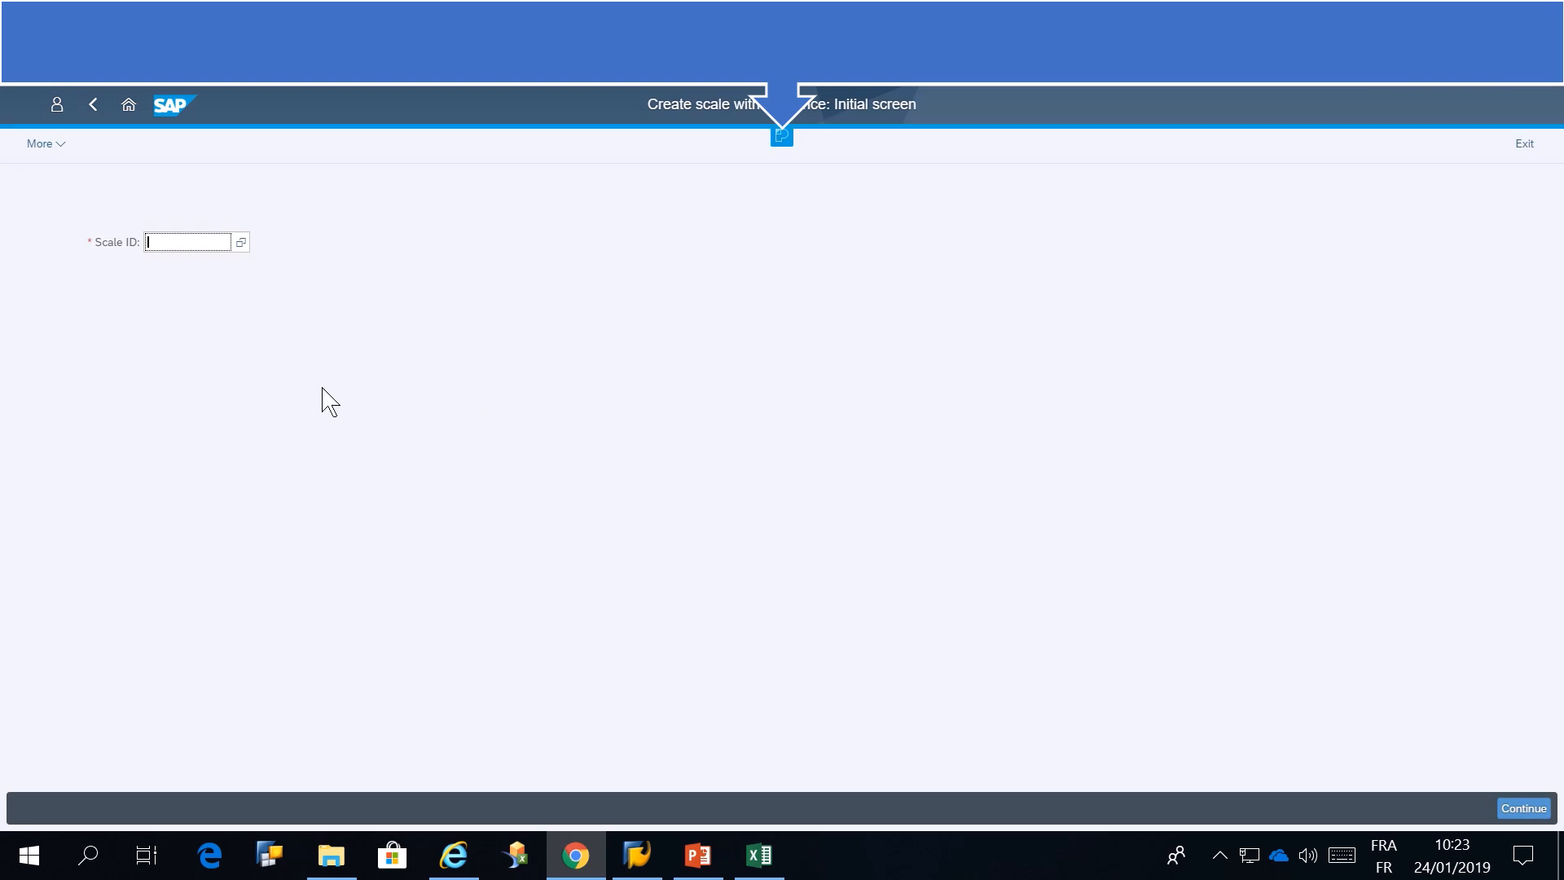
key("Return")
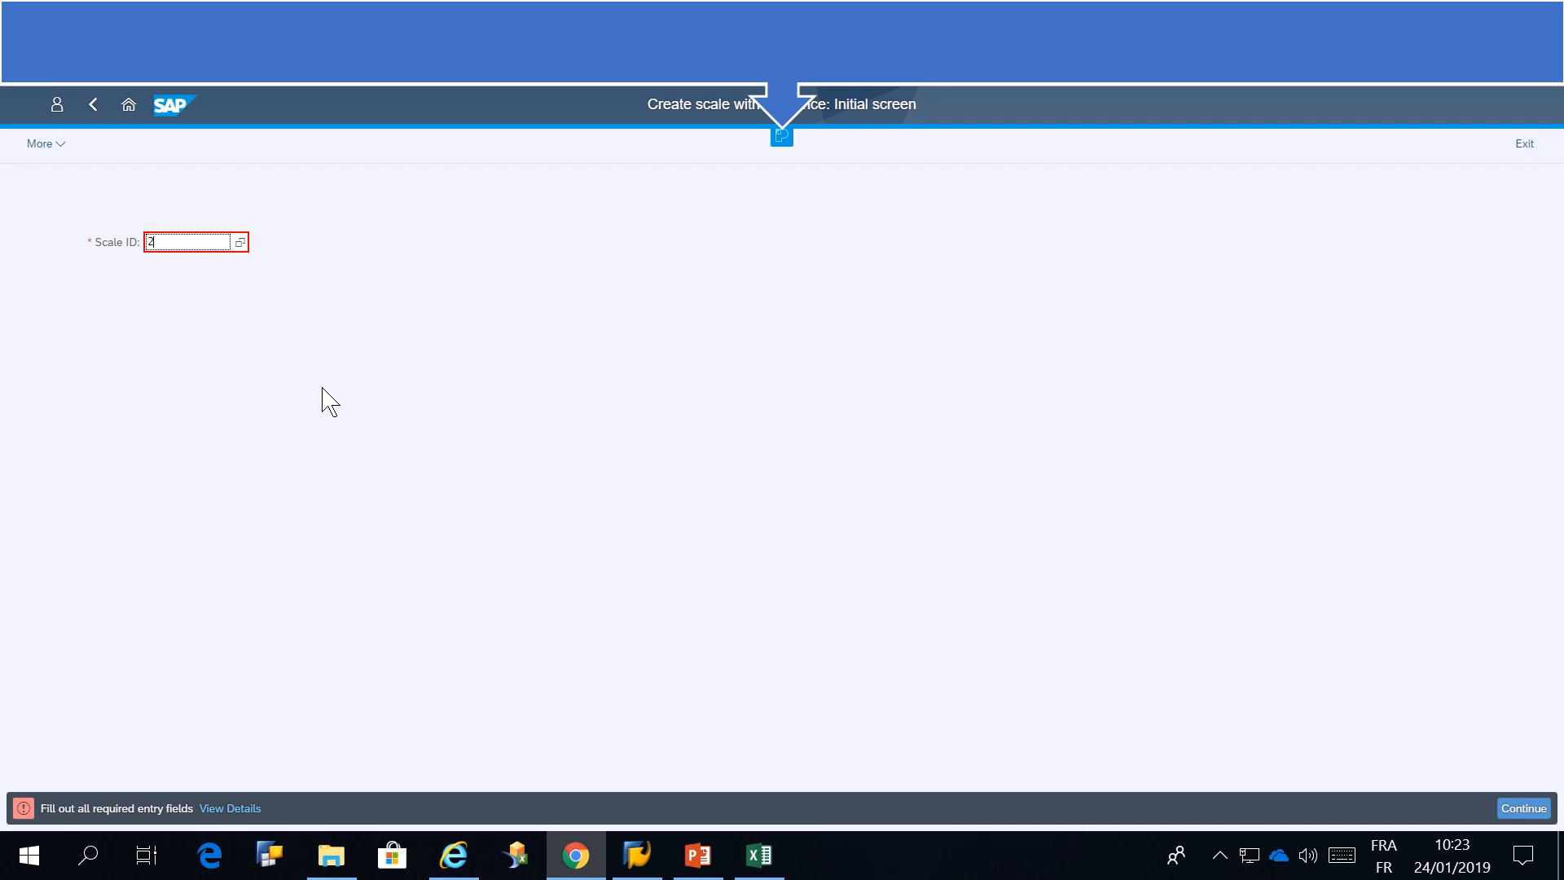
key("Return")
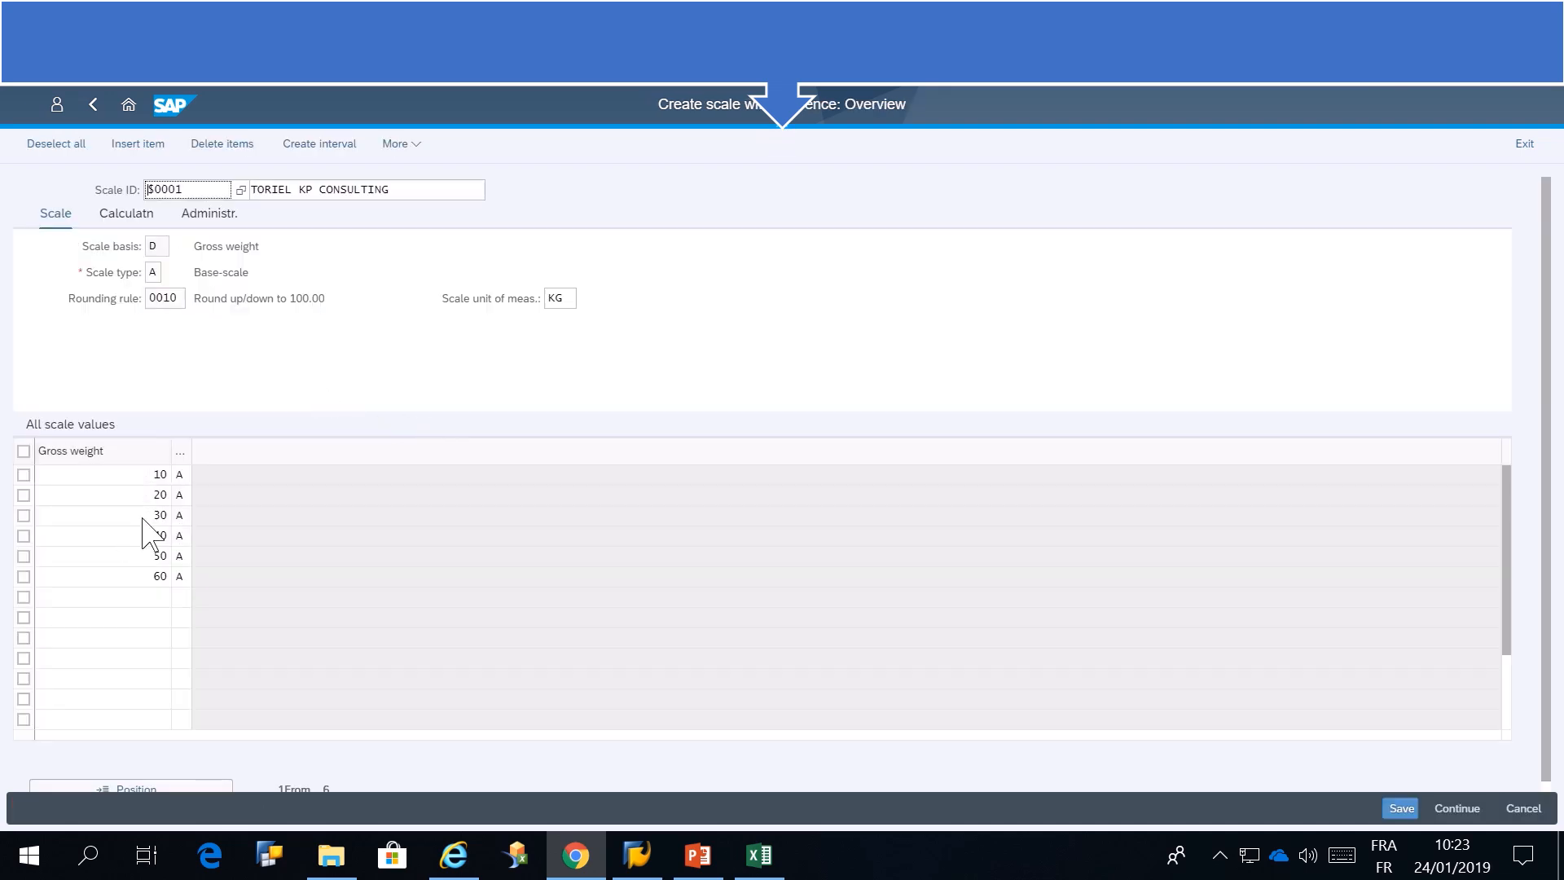
left_click(361, 189)
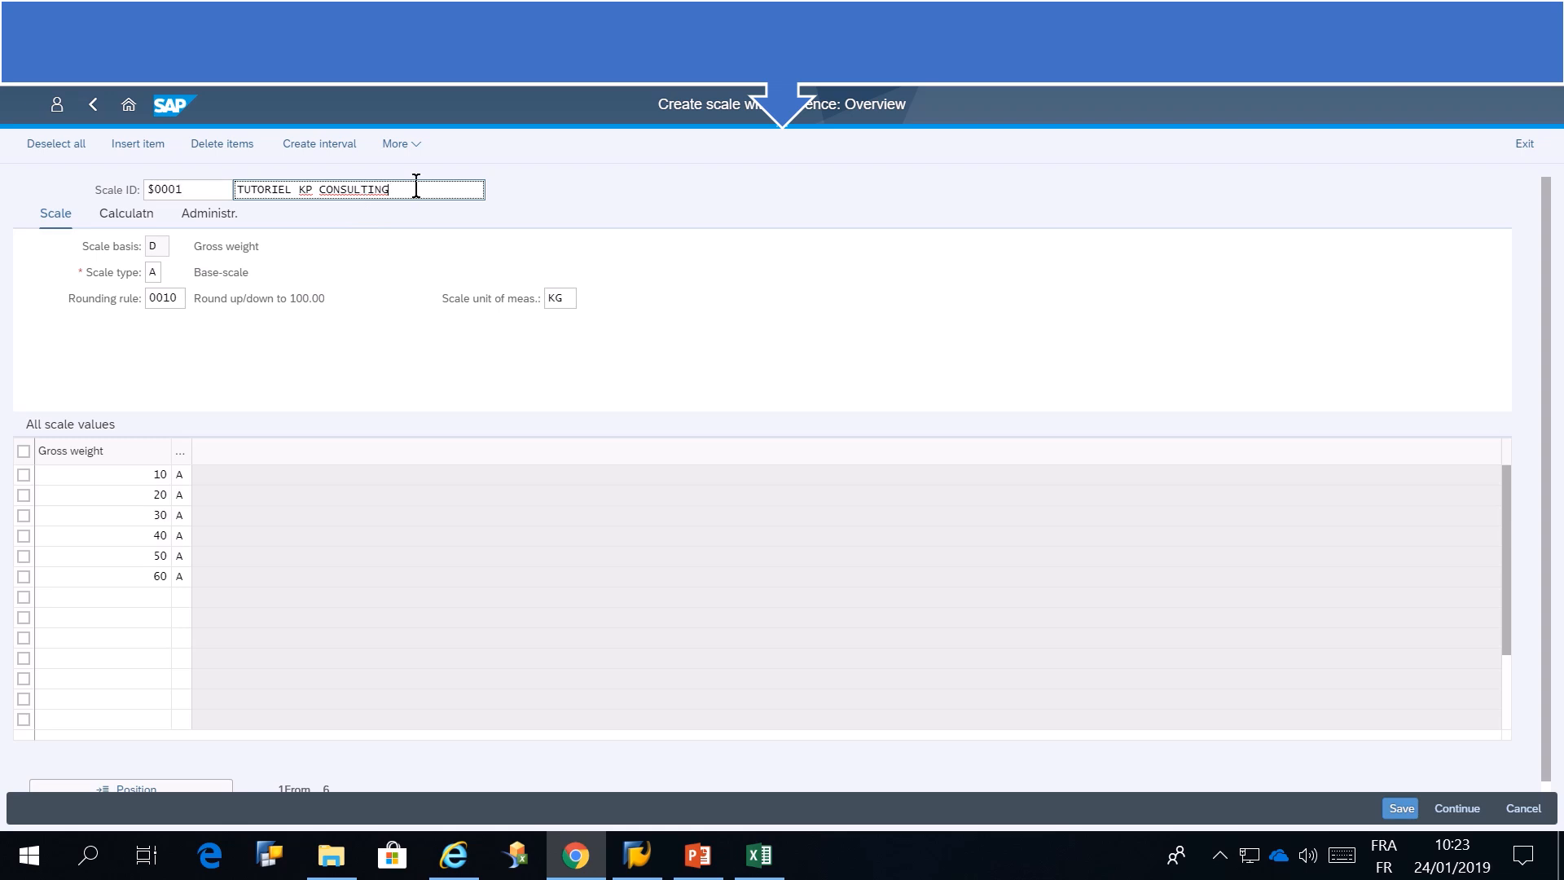
type("2")
Add a gross weight value of 70 with calculation type A to the copied scale and save it
left_click(158, 598)
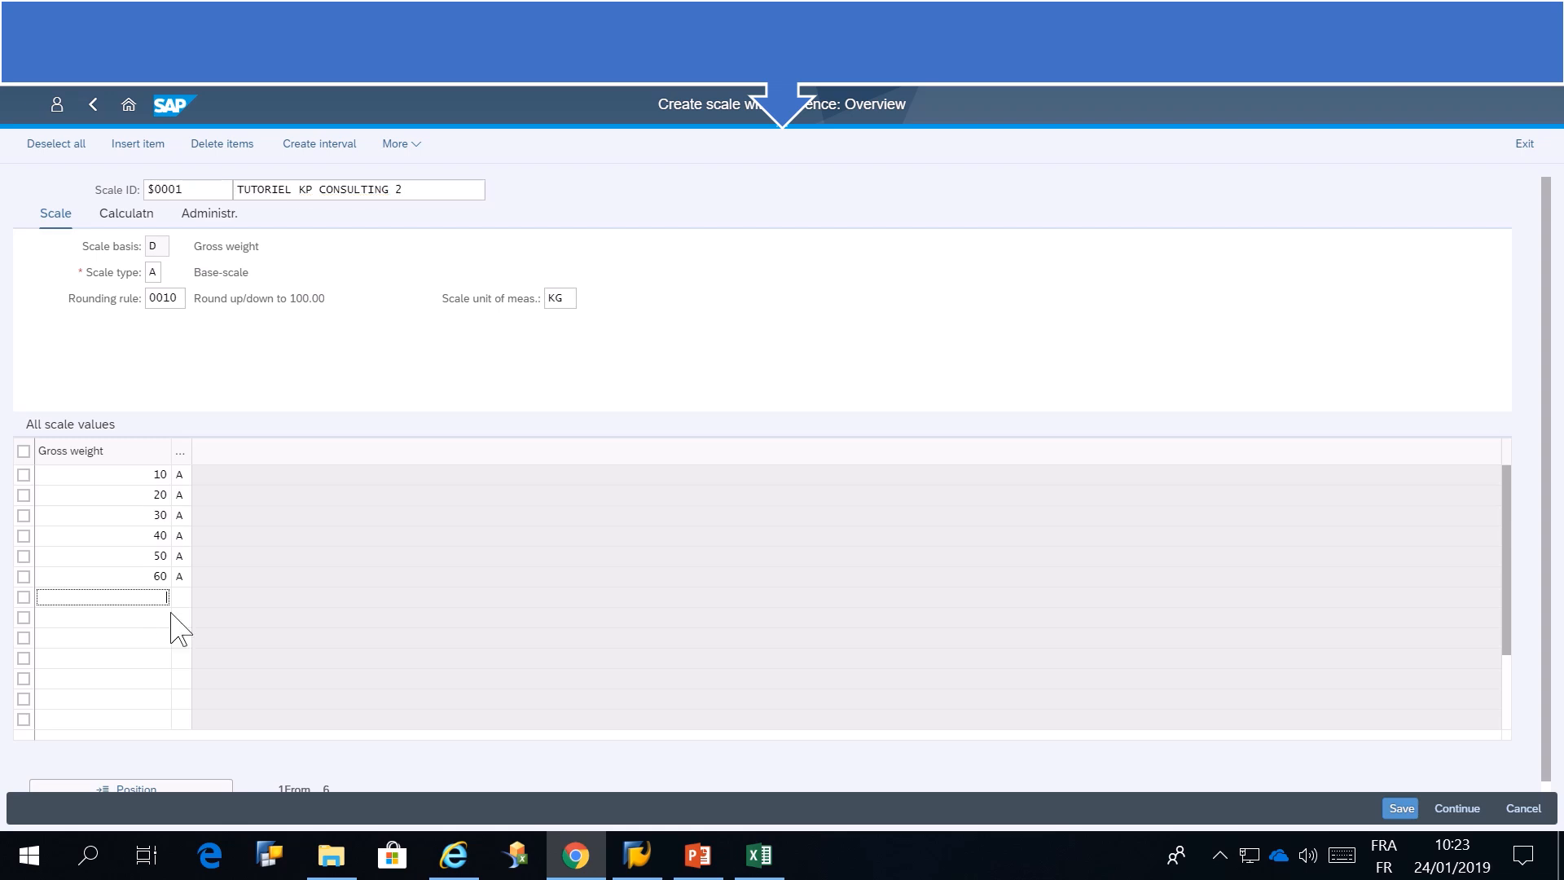
type("70")
key("Tab")
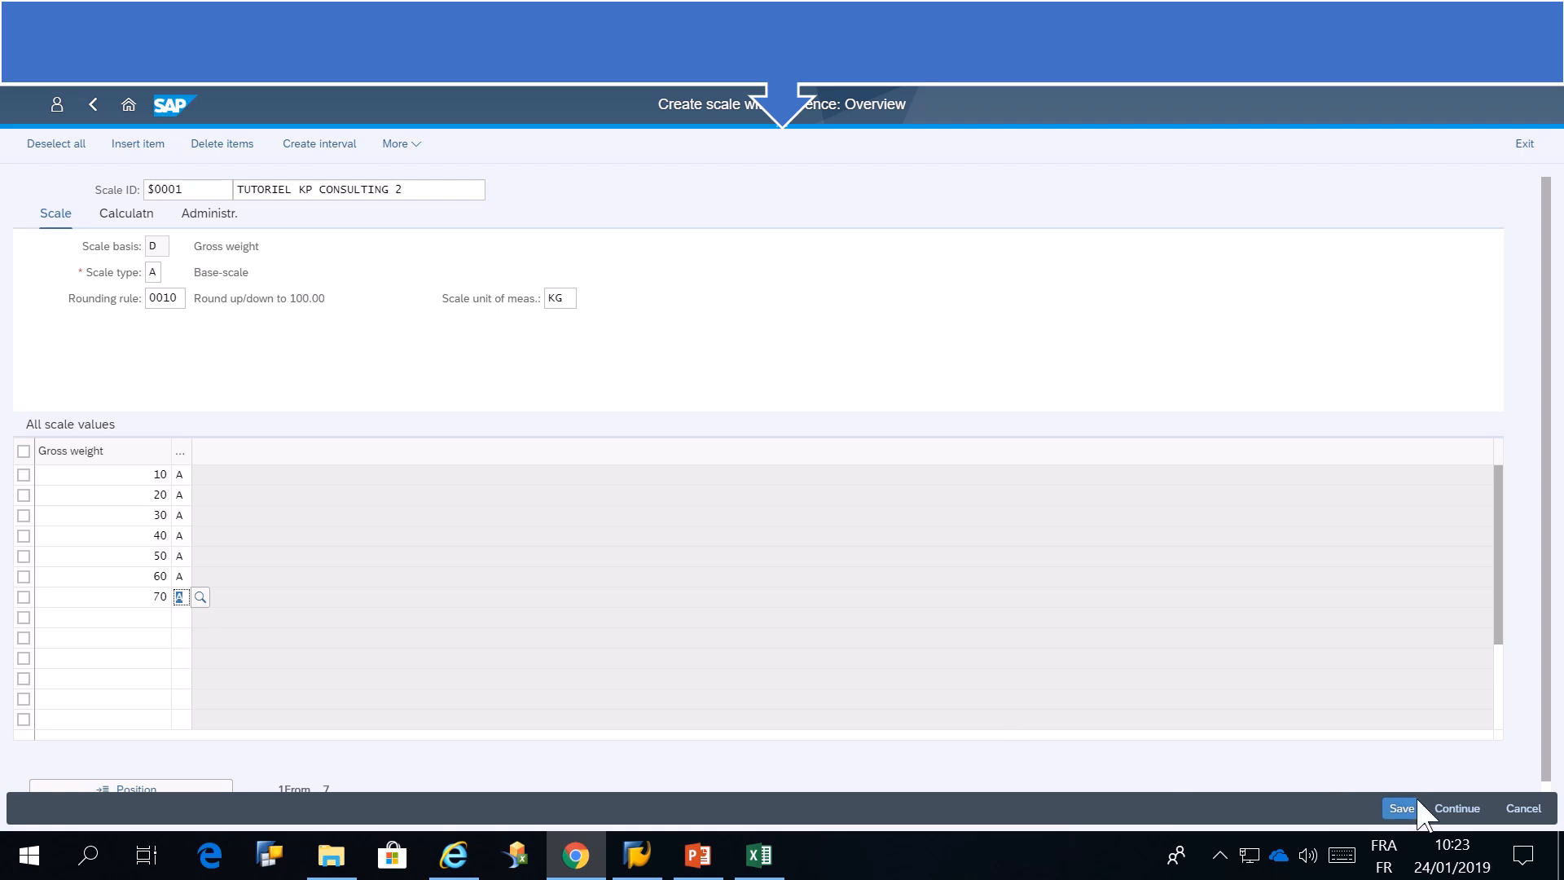
left_click(1399, 809)
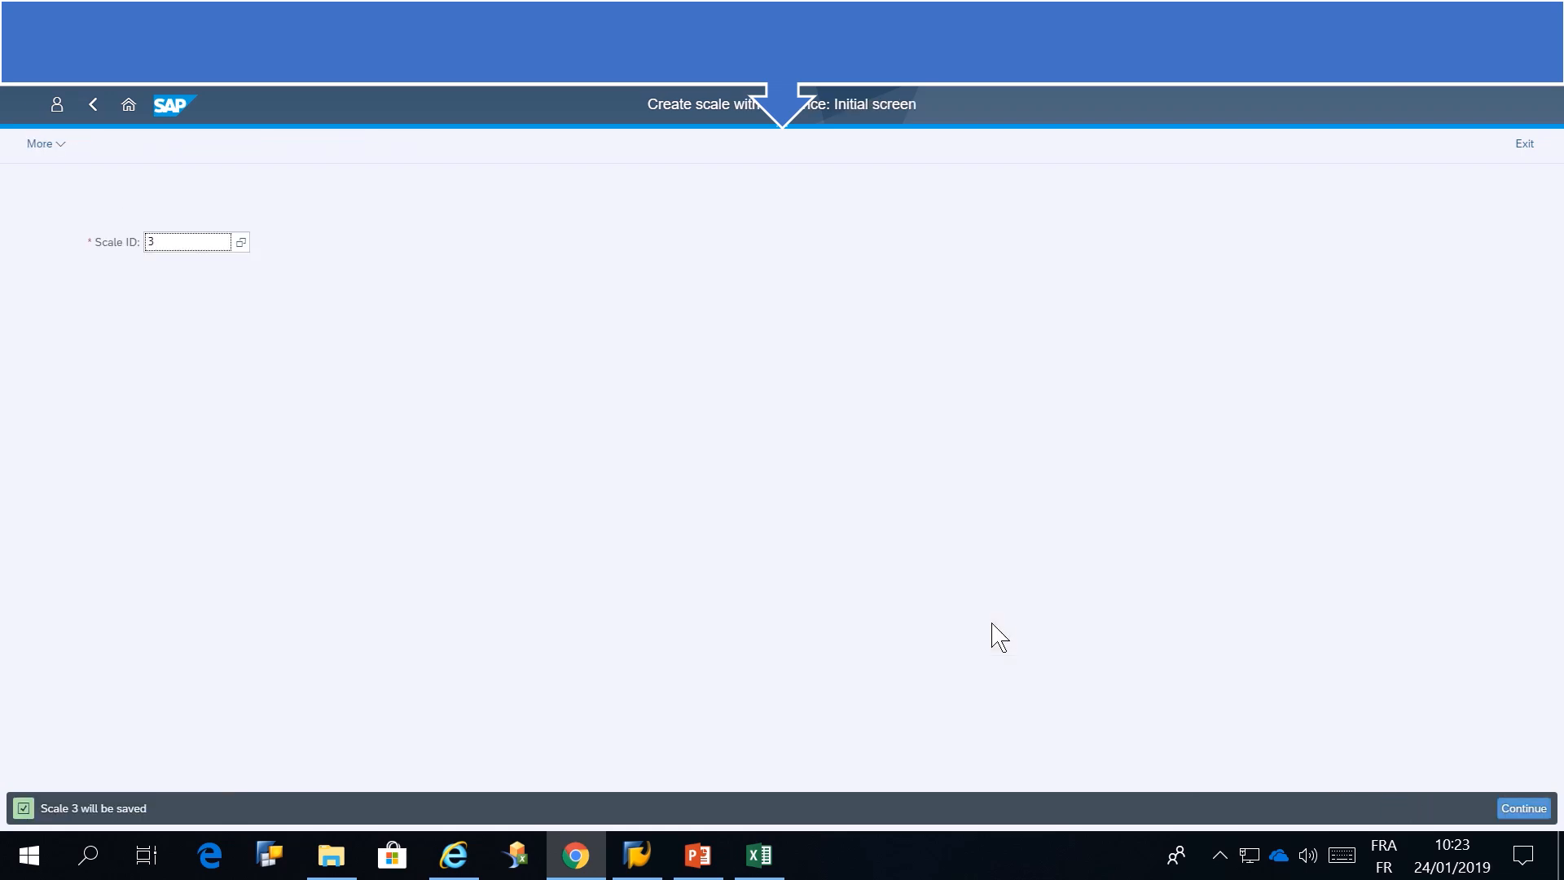
List all scales for shipment costs without entering any selection criteria
left_click(129, 106)
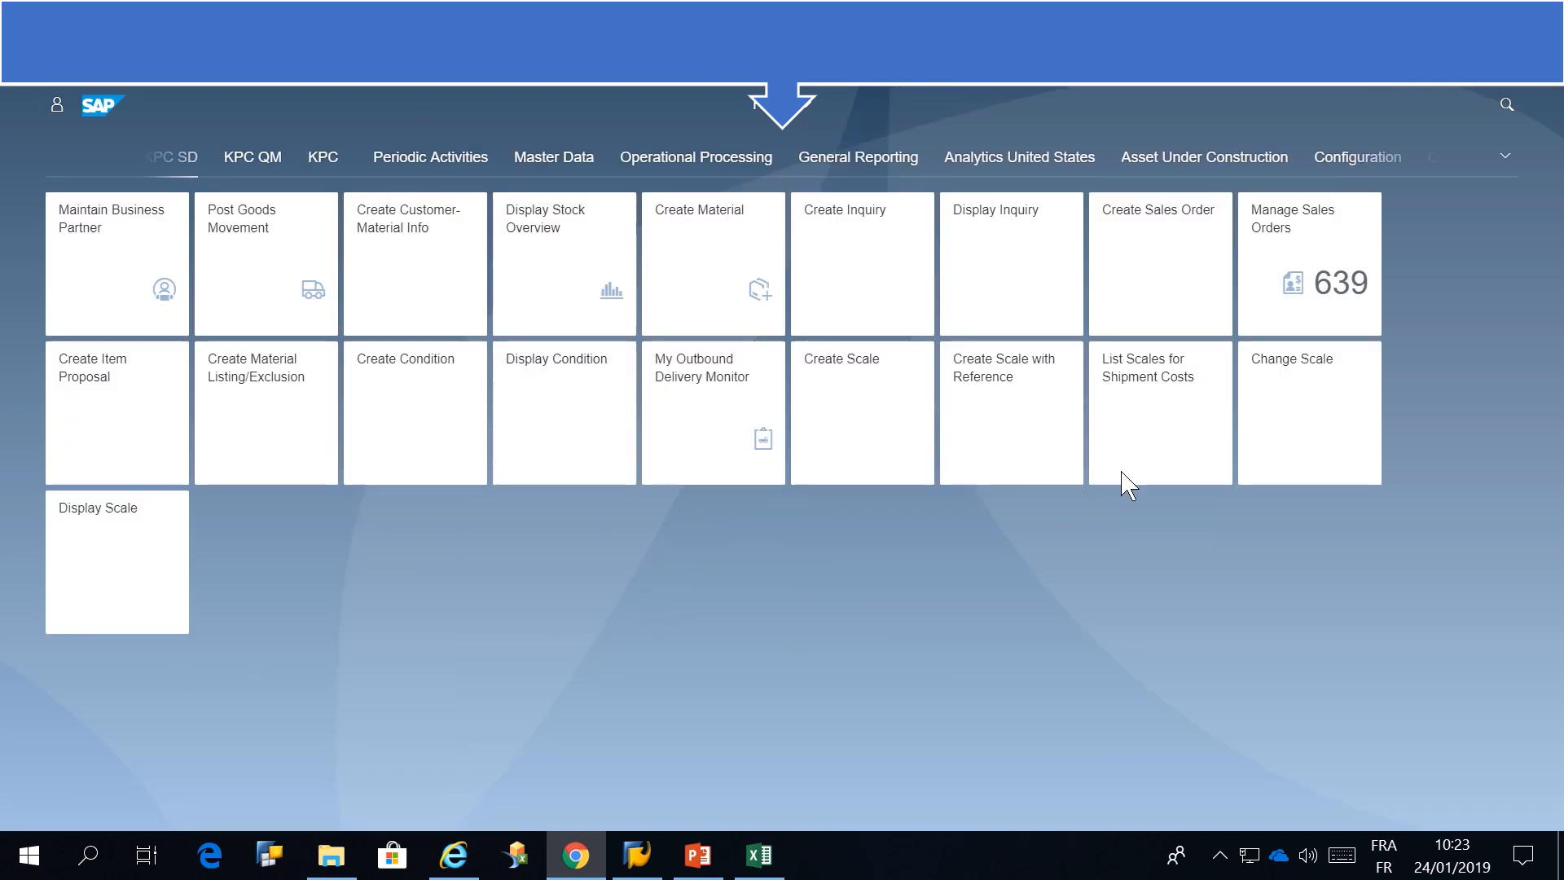
left_click(1156, 436)
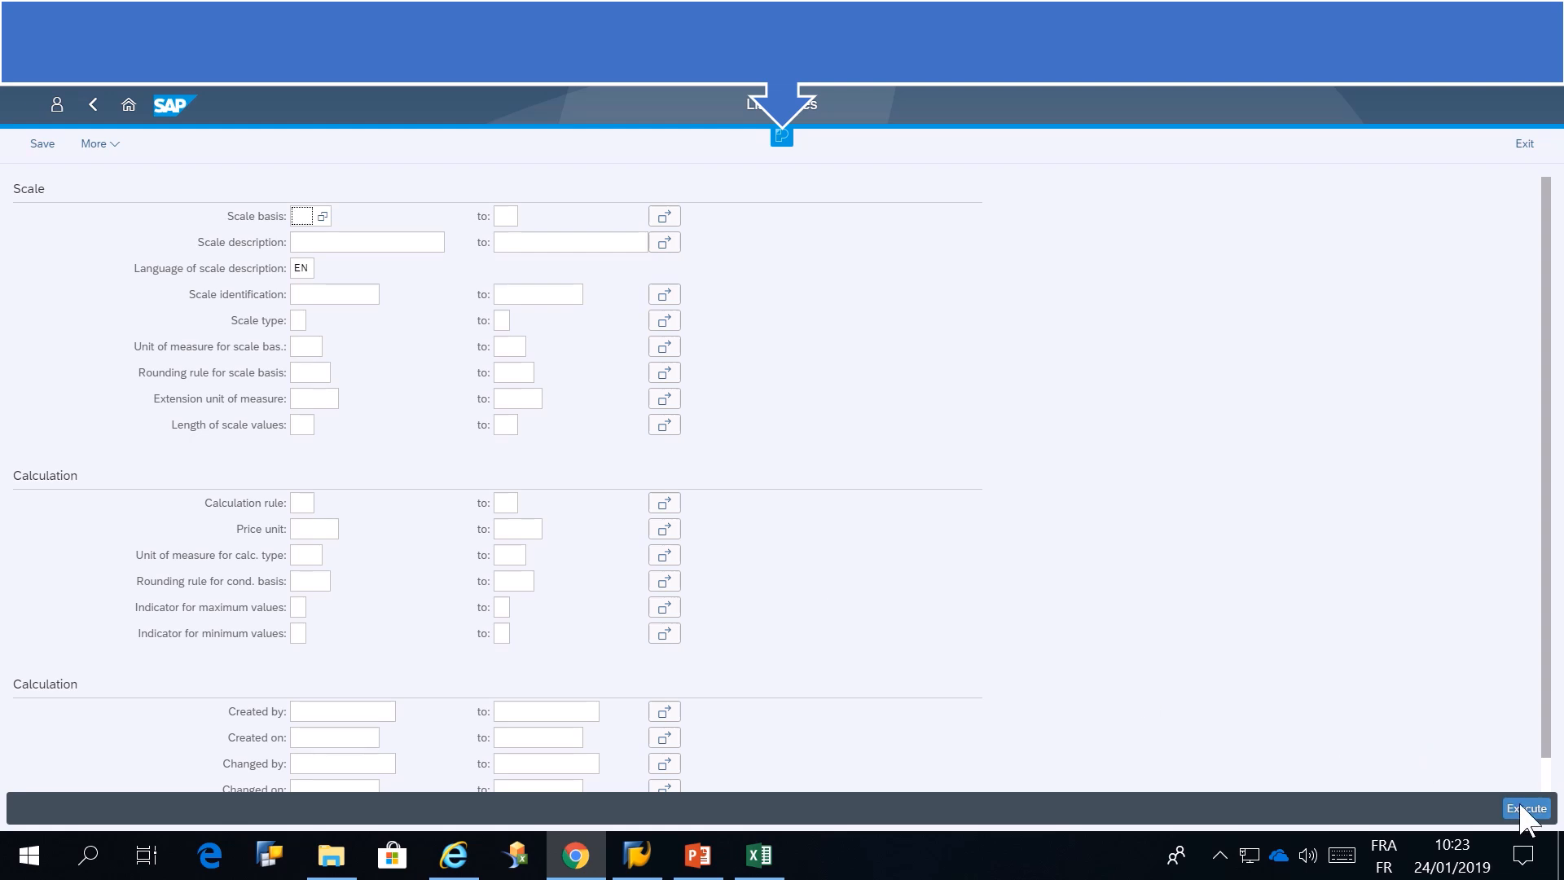
left_click(1522, 809)
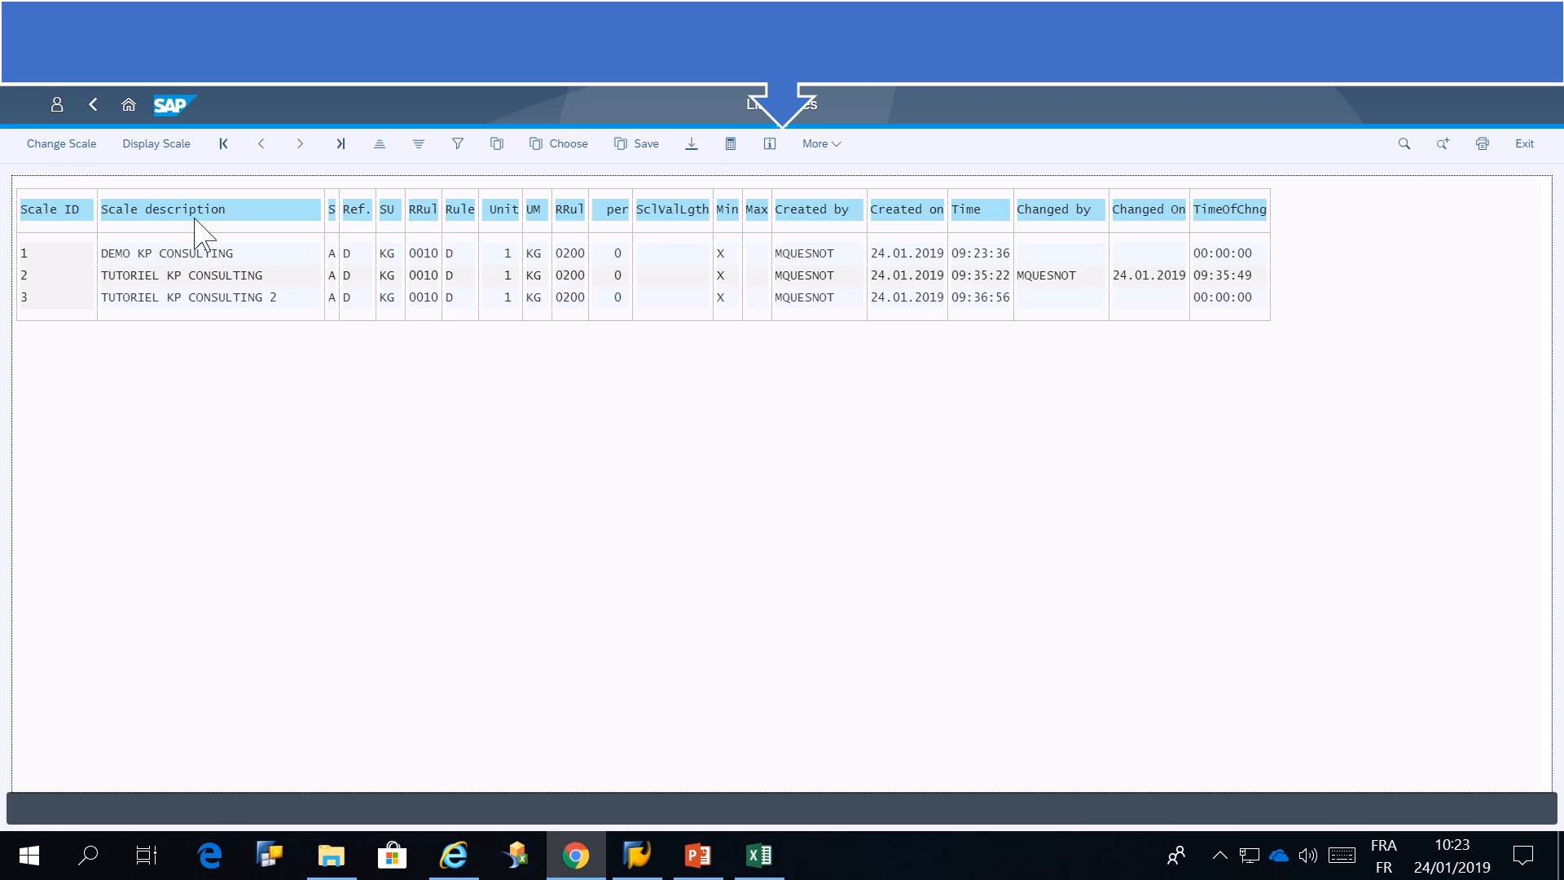
Display scale 3, TUTORIEL KP CONSULTING 2, from the scale list, close it and return to the launchpad home page
left_click(135, 146)
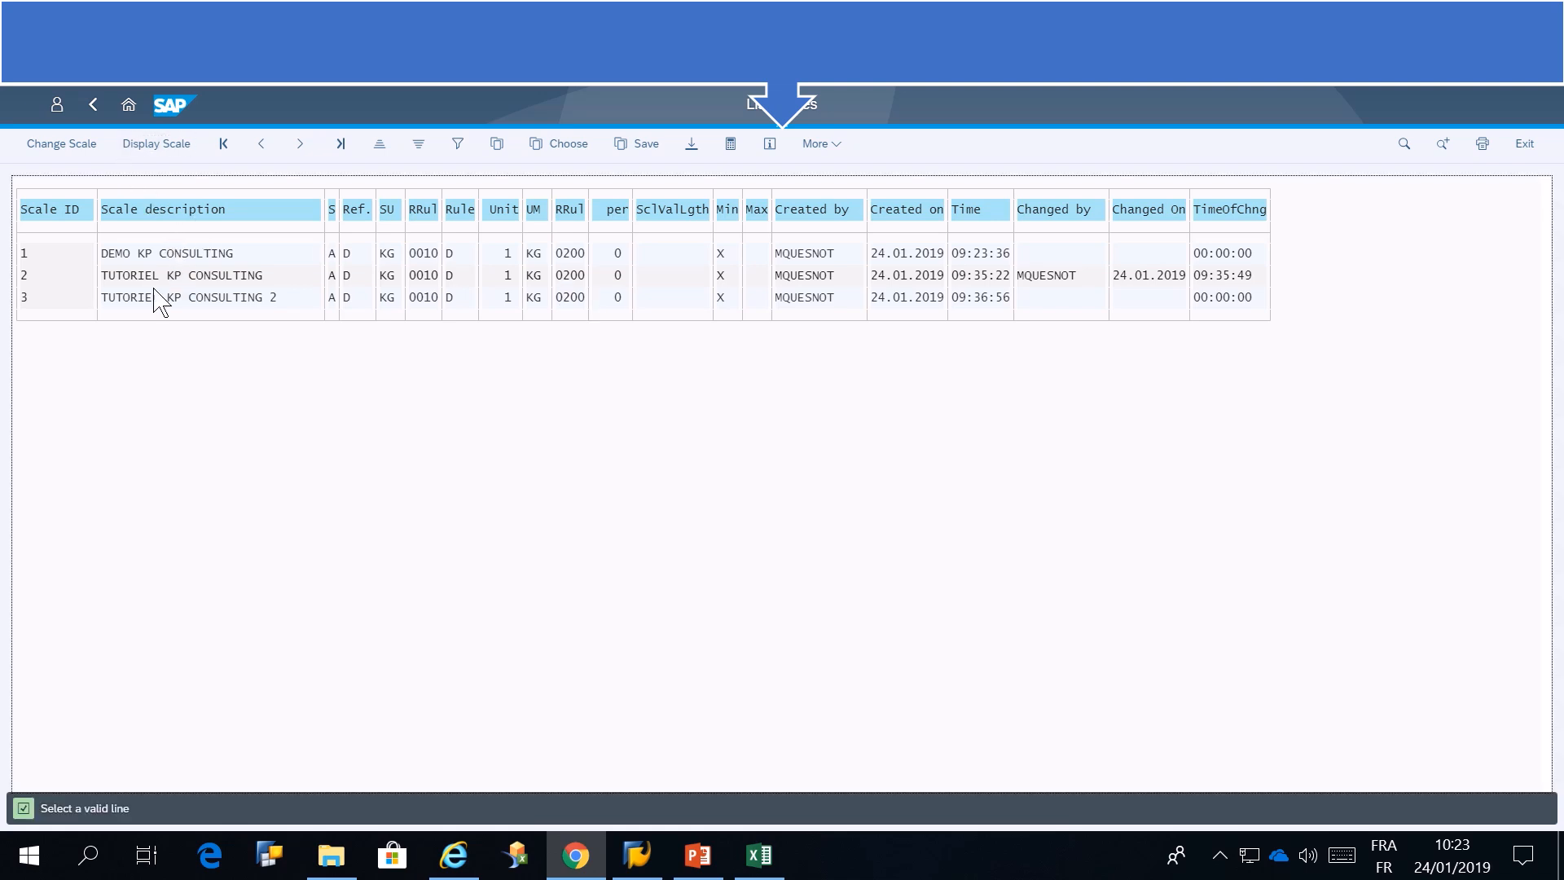
left_click(50, 298)
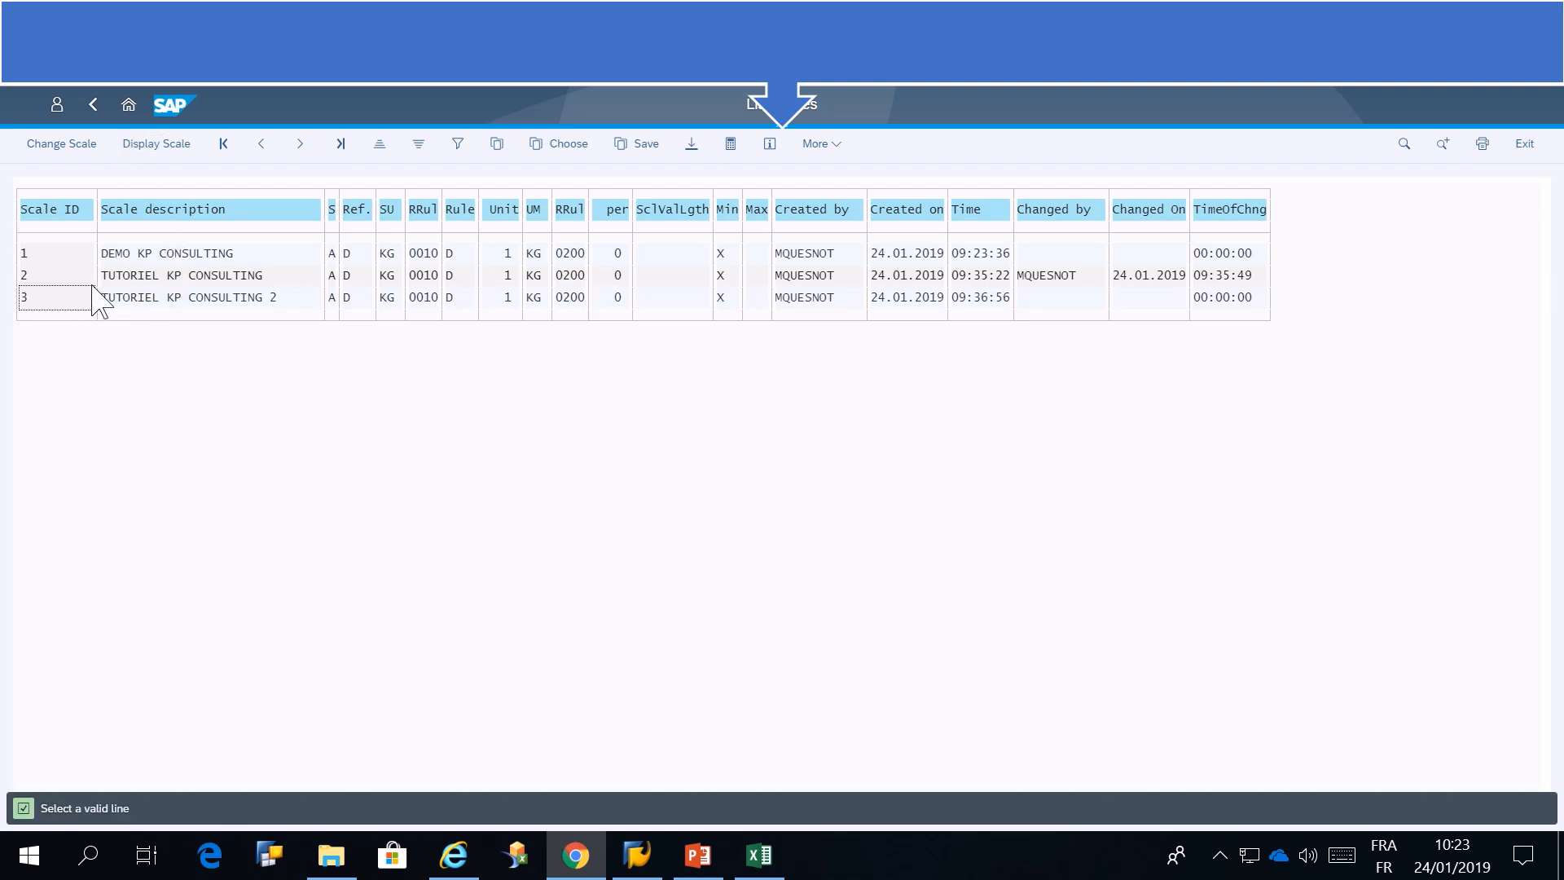
left_click(167, 148)
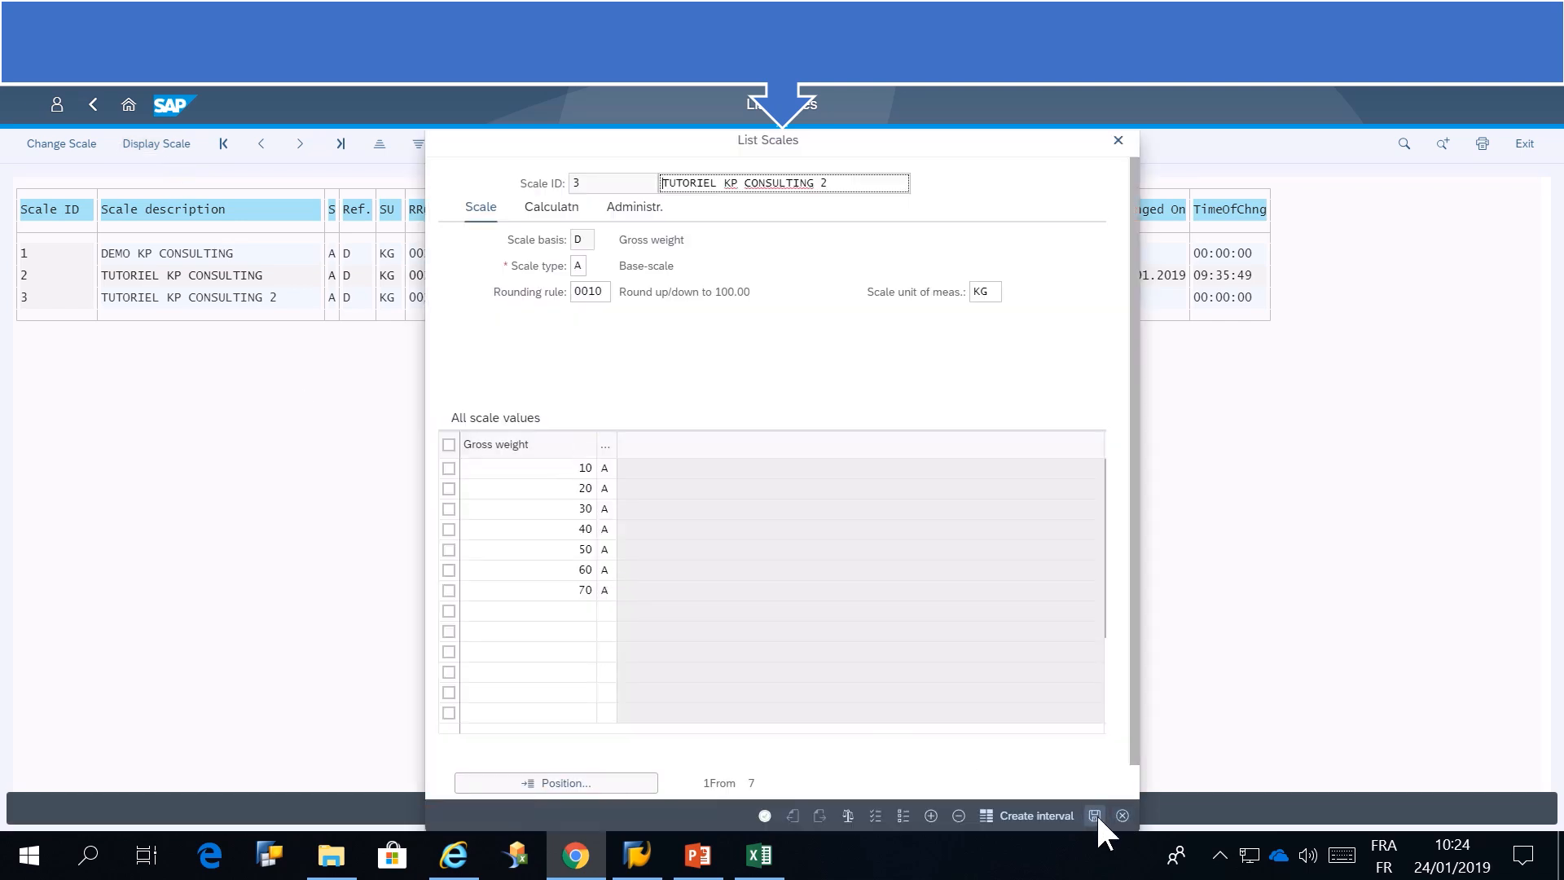
left_click(1122, 815)
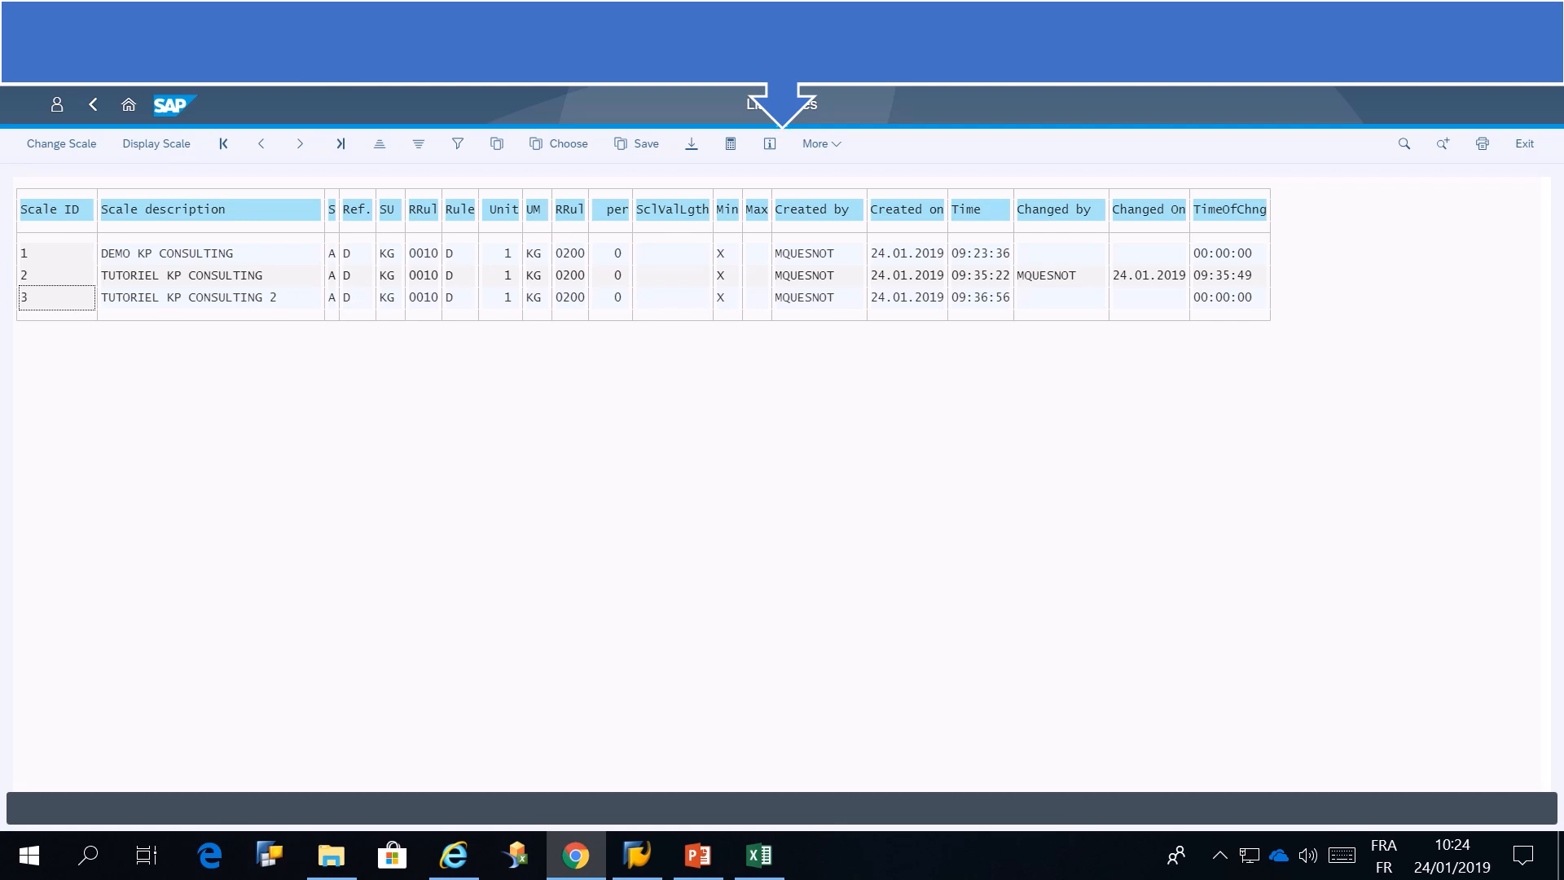
left_click(129, 105)
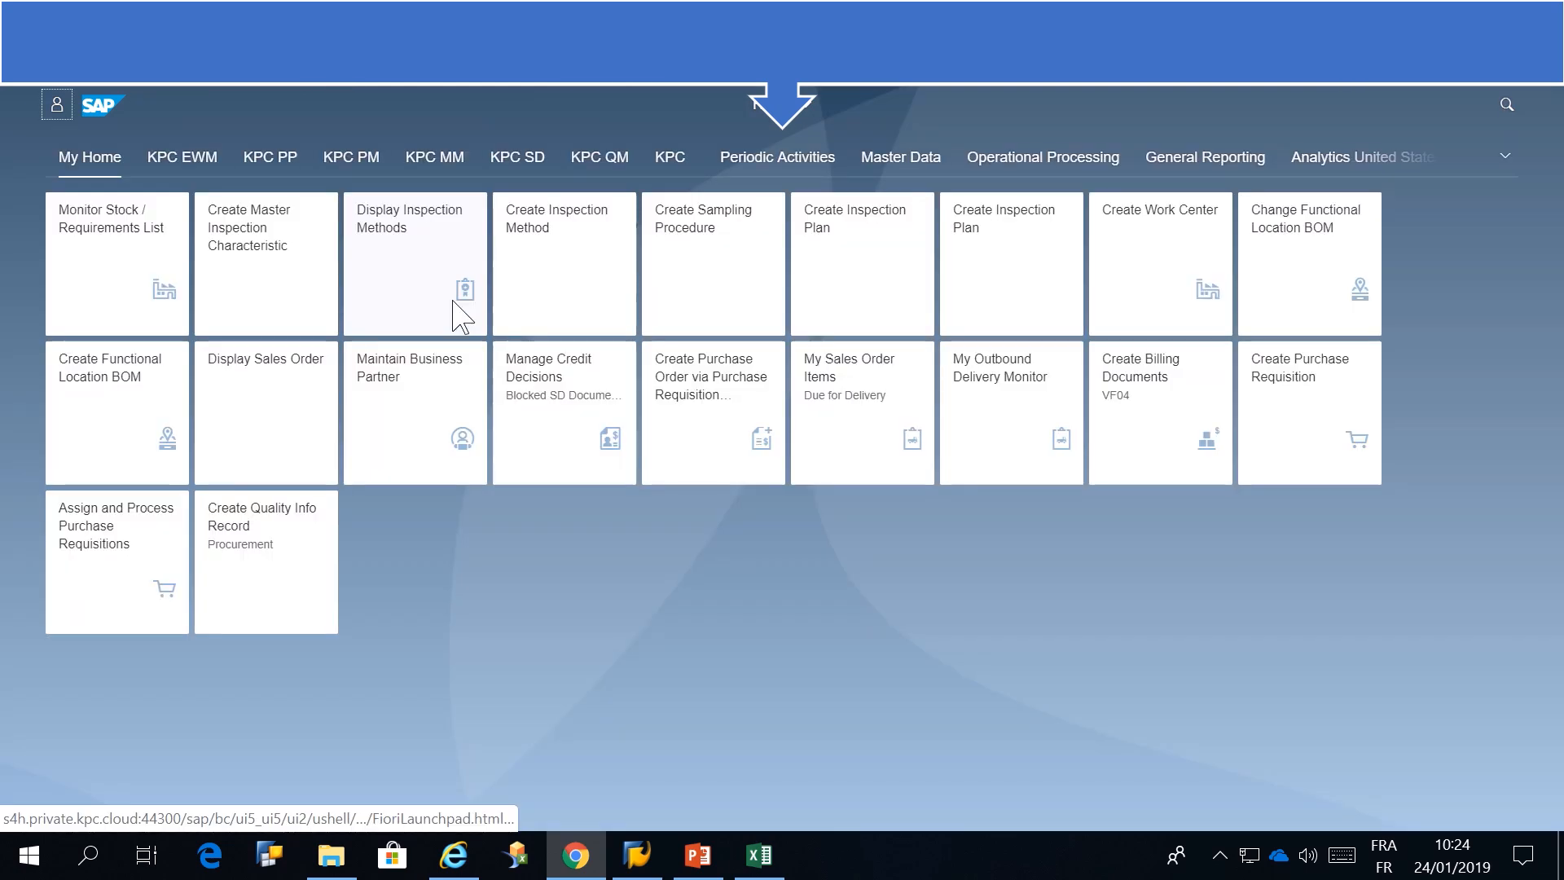